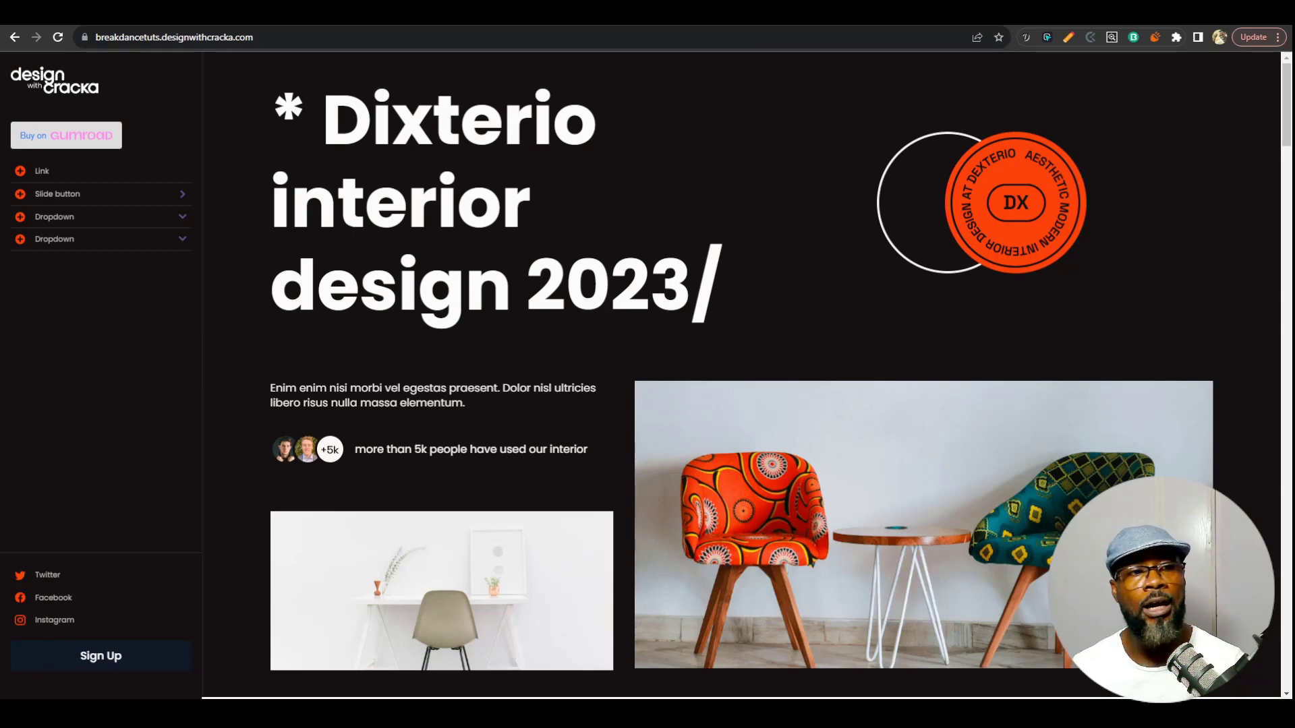
Test the live page's sidebar by expanding its dropdowns, opening the Slide One Panel and returning to the home panel
scroll(100, 507, "down", 4)
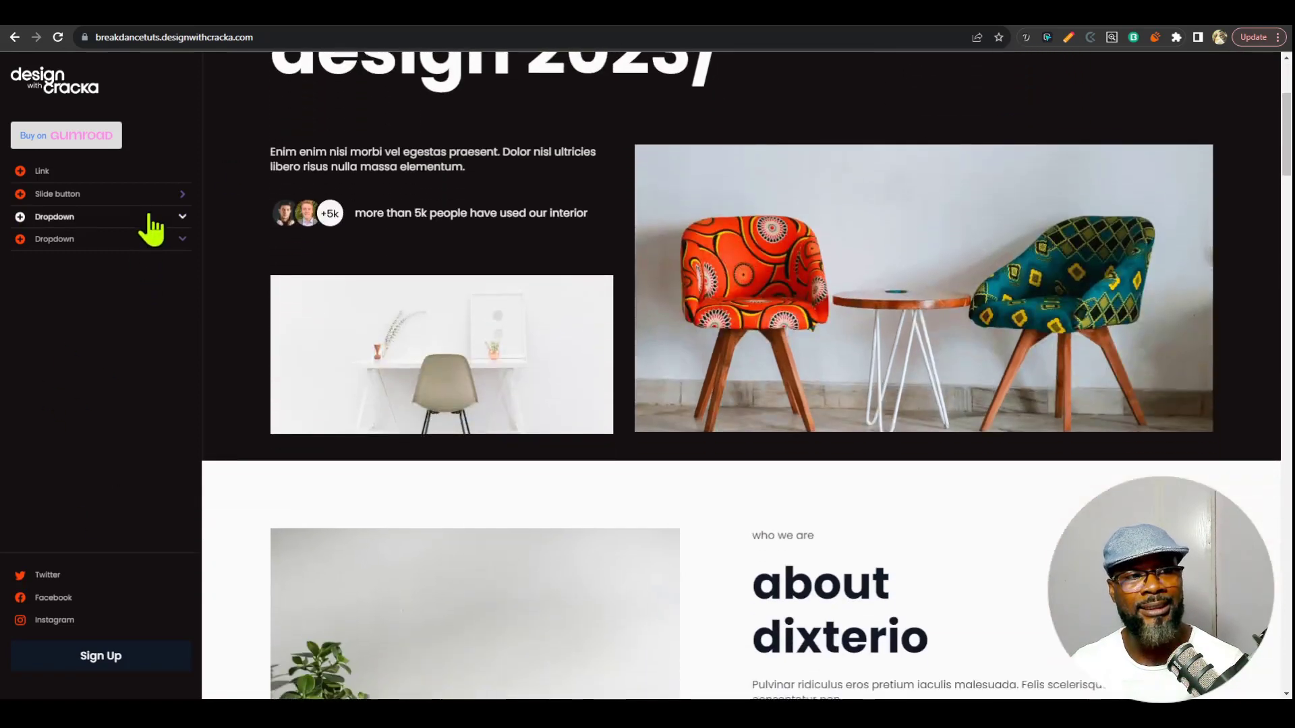
left_click(156, 197)
left_click(74, 125)
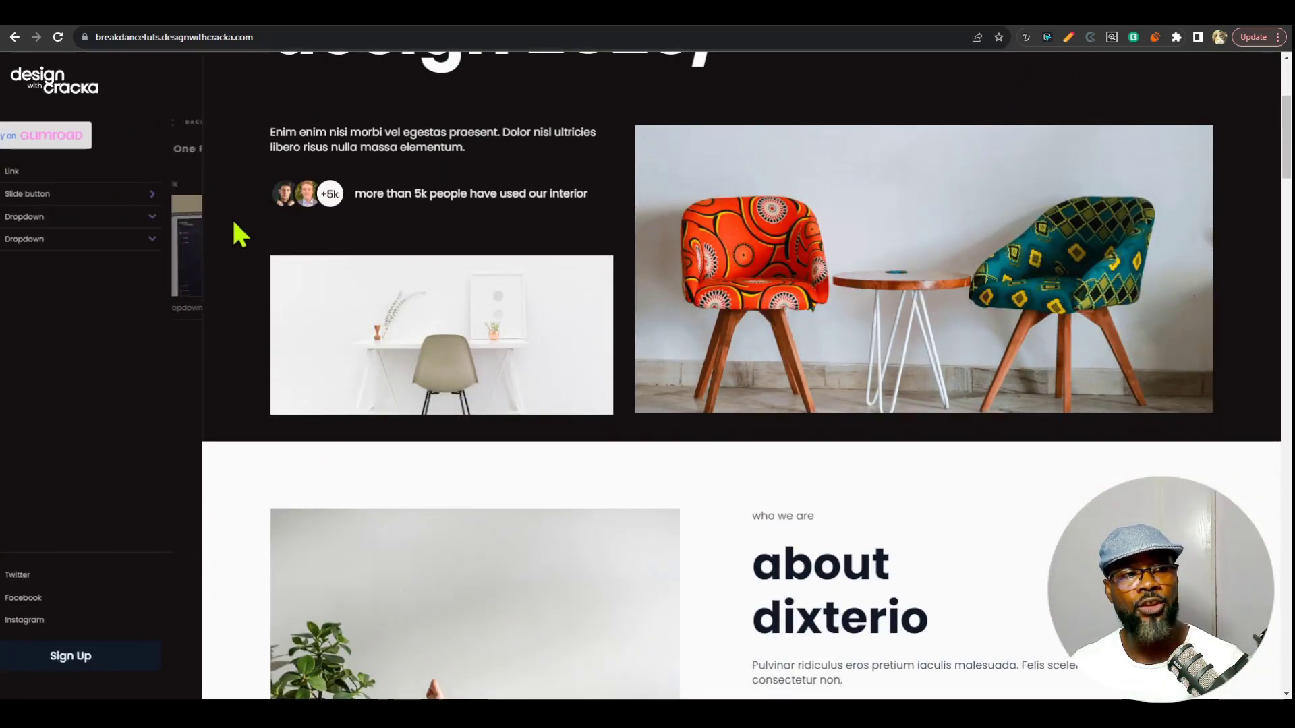
left_click(157, 220)
left_click(154, 313)
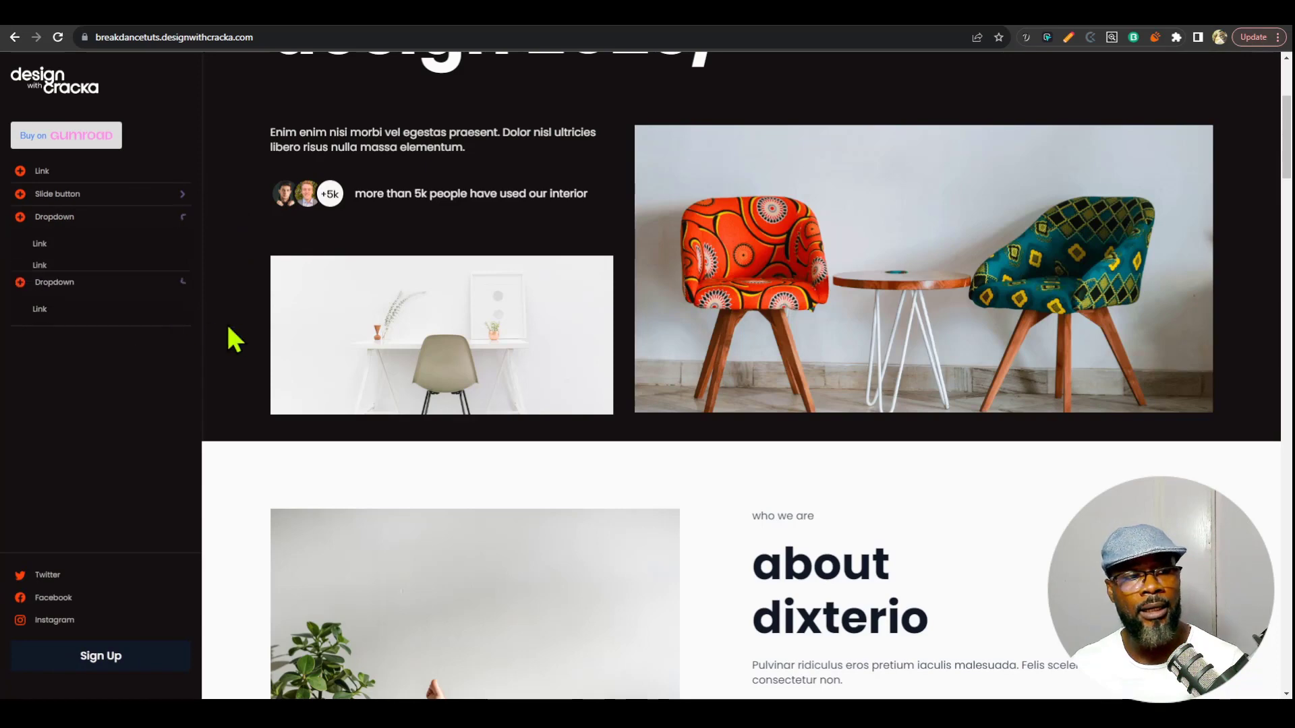
left_click(177, 196)
left_click(140, 310)
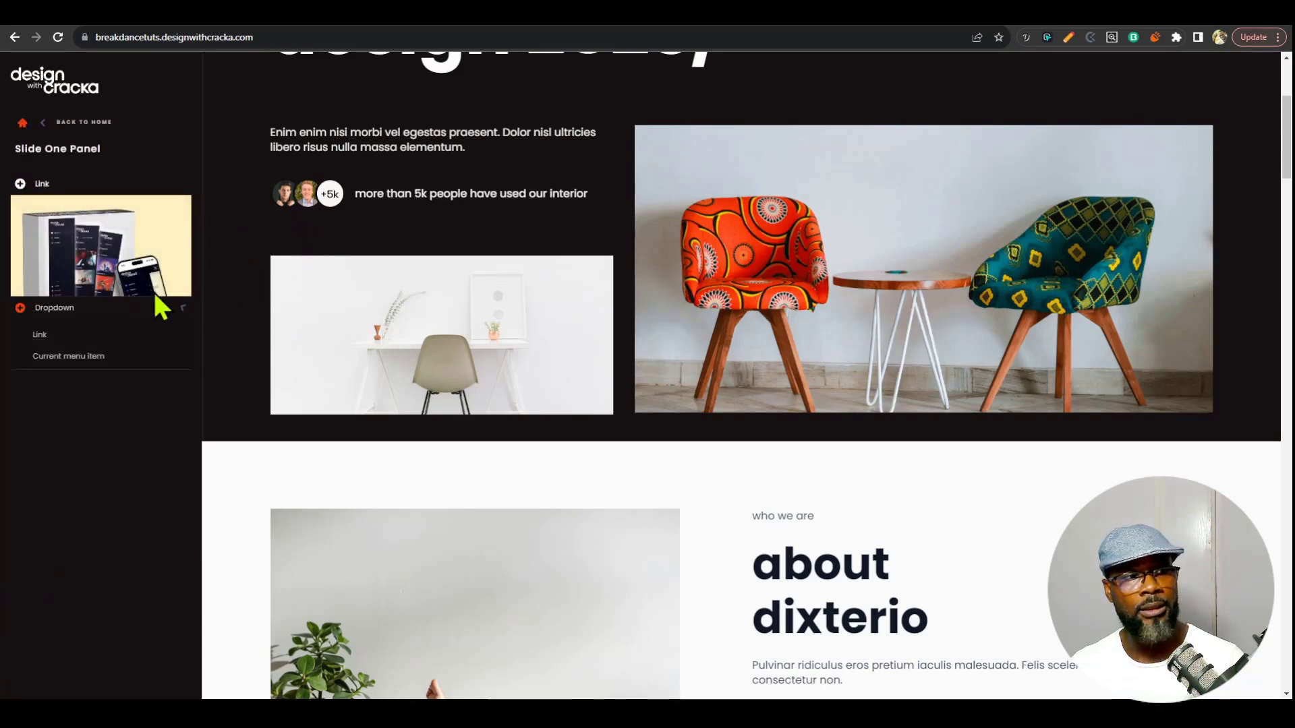
left_click(41, 122)
left_click(190, 222)
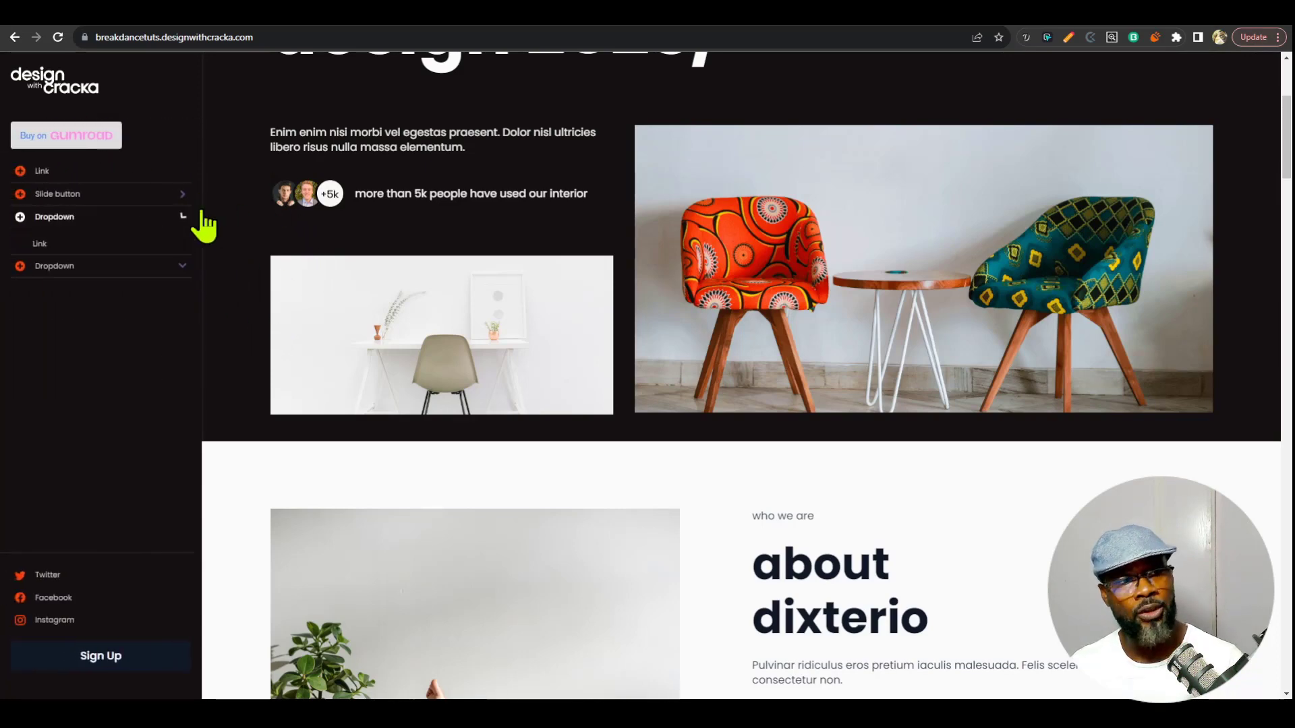
left_click(132, 314)
left_click(134, 195)
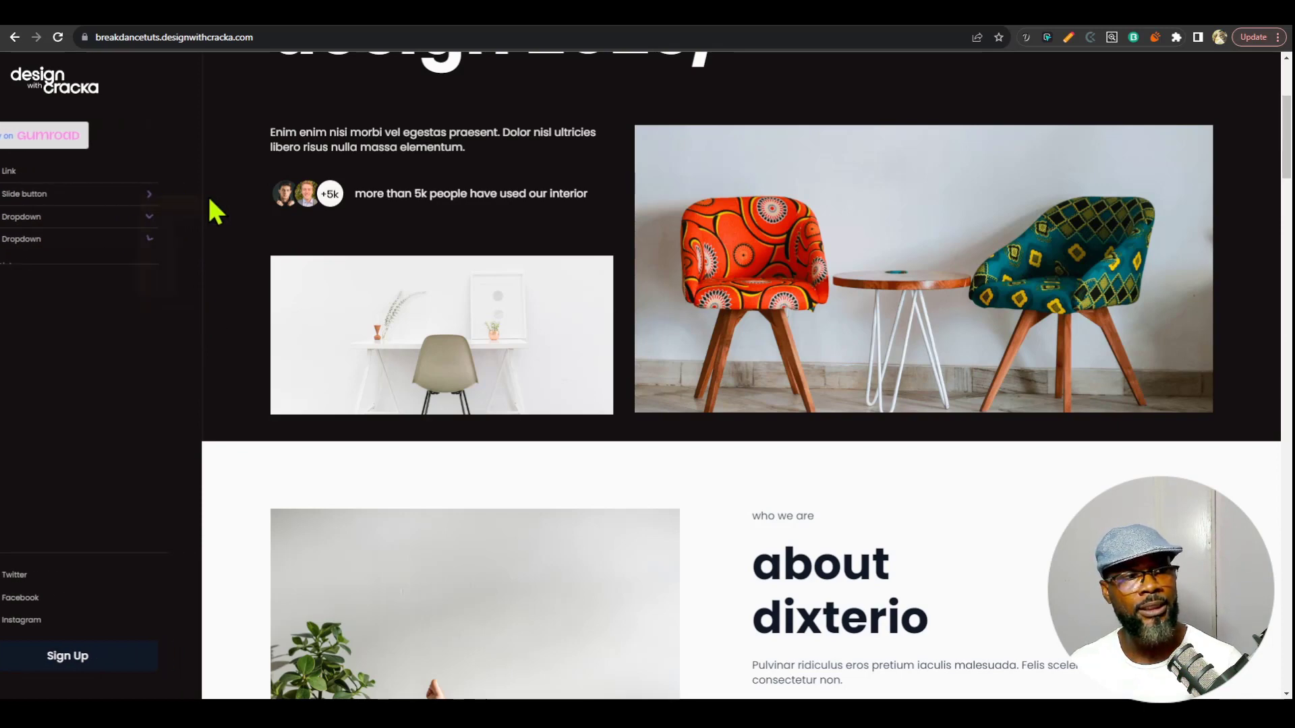
left_click(41, 123)
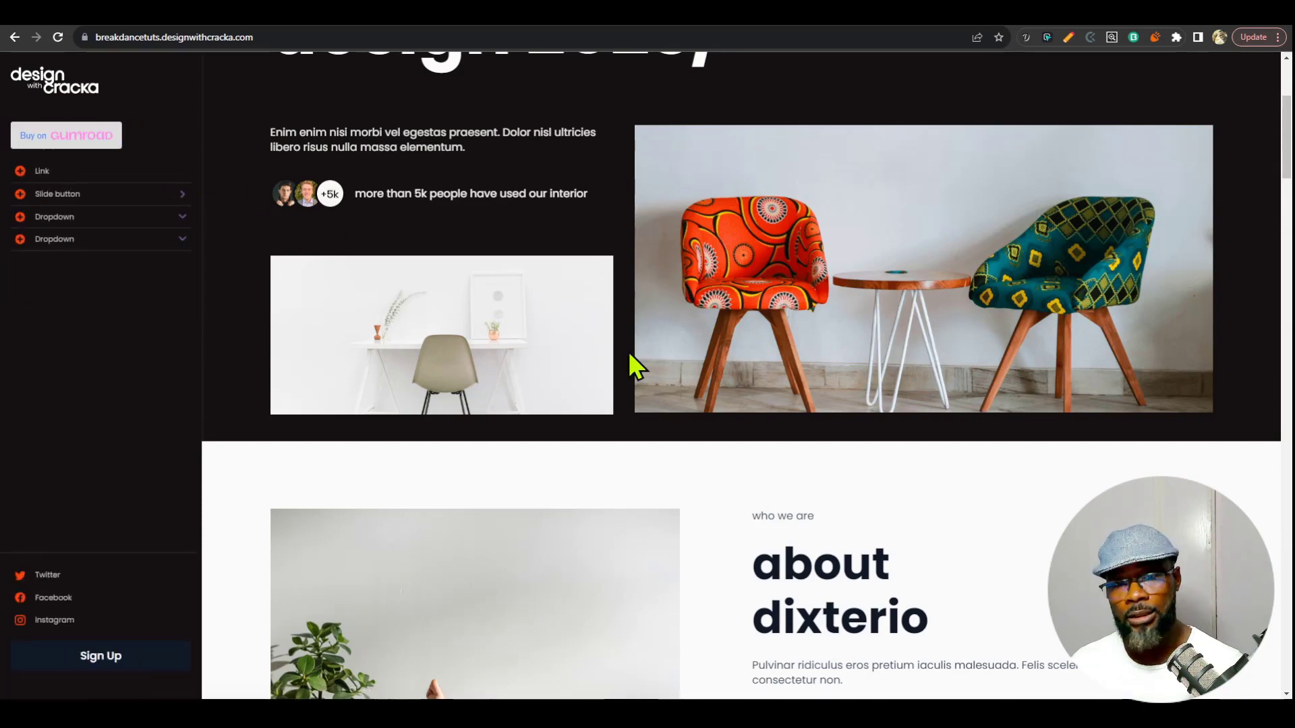
scroll(915, 419, "up", 4)
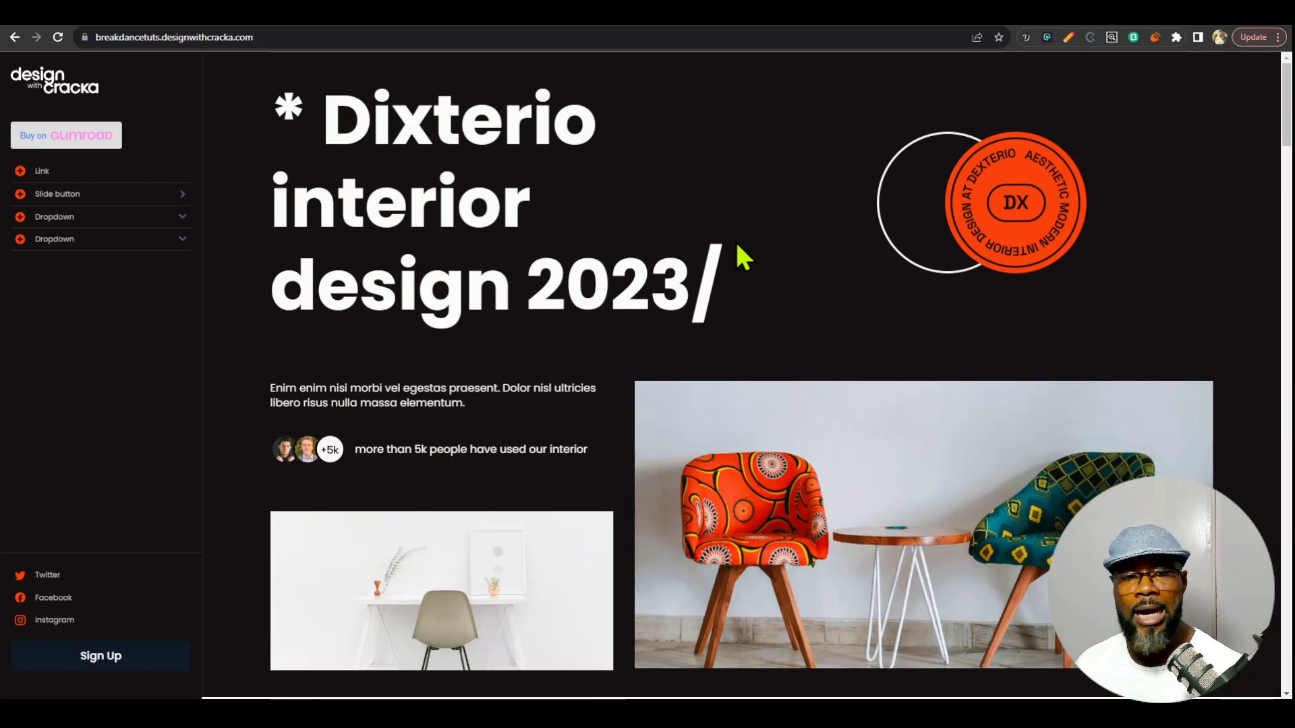
scroll(92, 439, "down", 4)
scroll(114, 296, "up", 4)
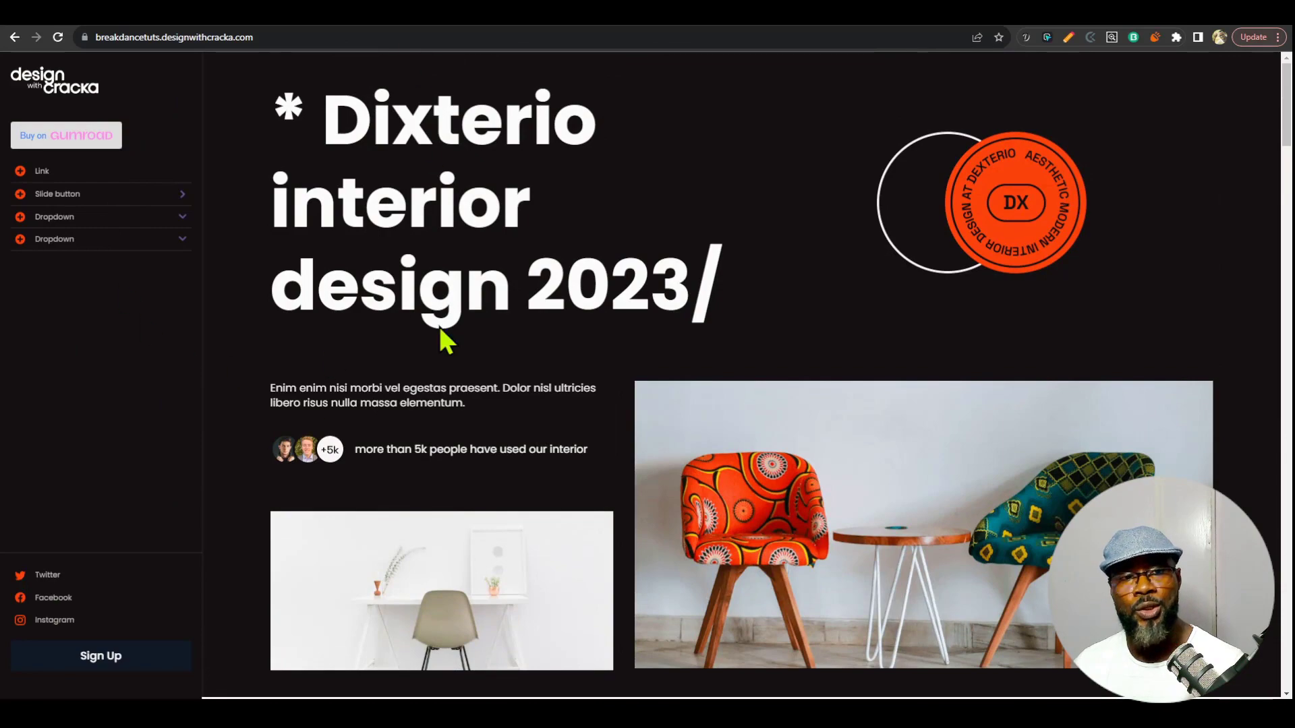
scroll(159, 396, "down", 4)
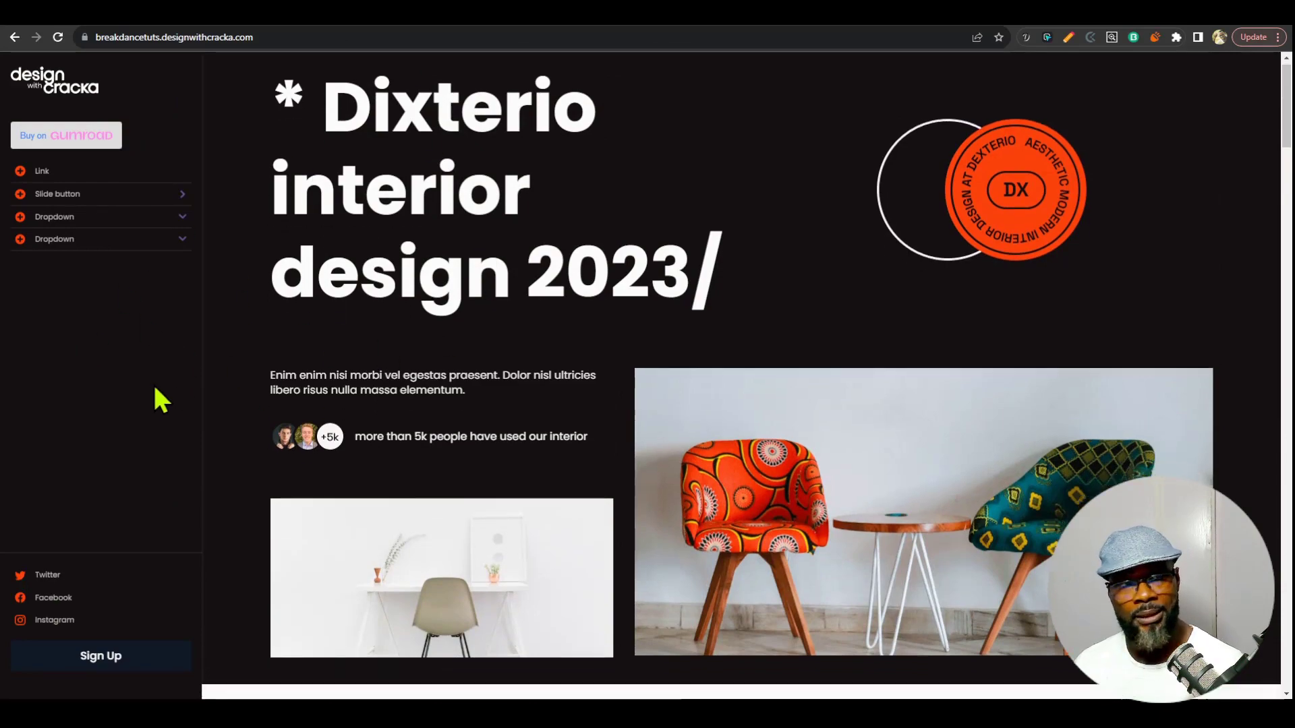
scroll(353, 486, "up", 4)
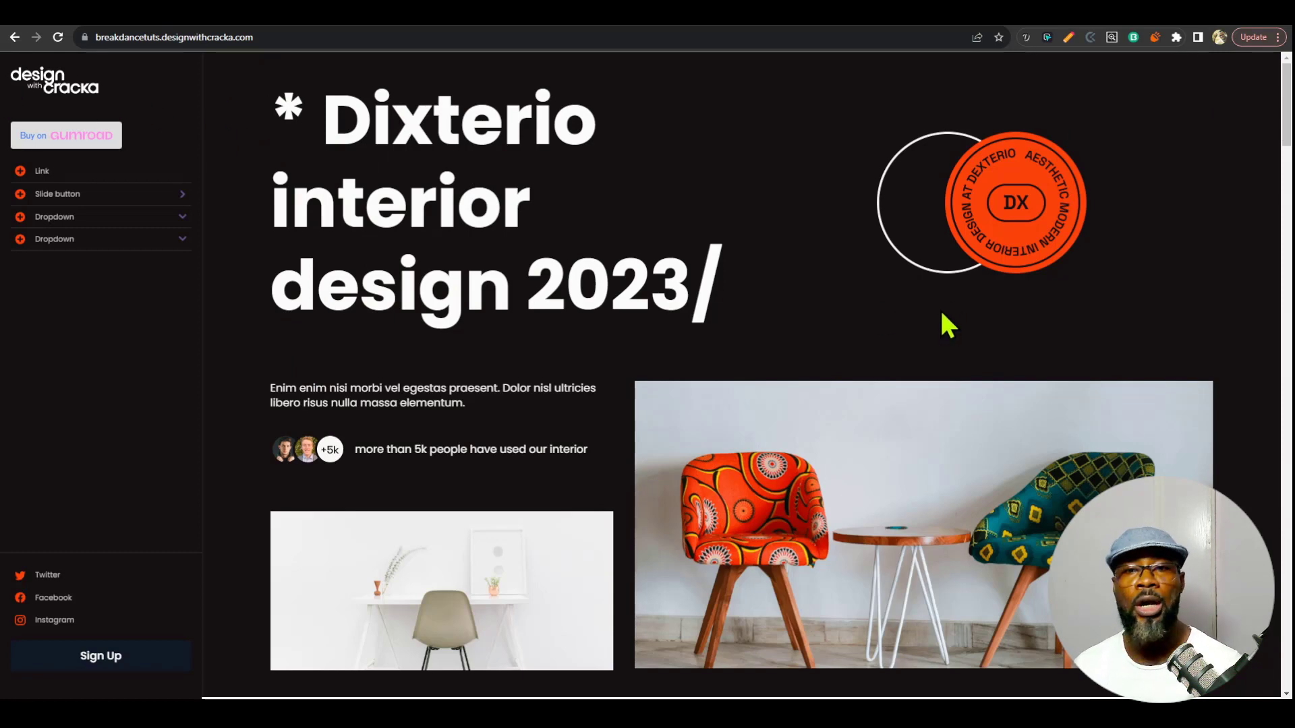
In the Breakdance builder, set enableOffCanvas to 1 in the Code Block's JavaScript code and save the header
left_click(1023, 26)
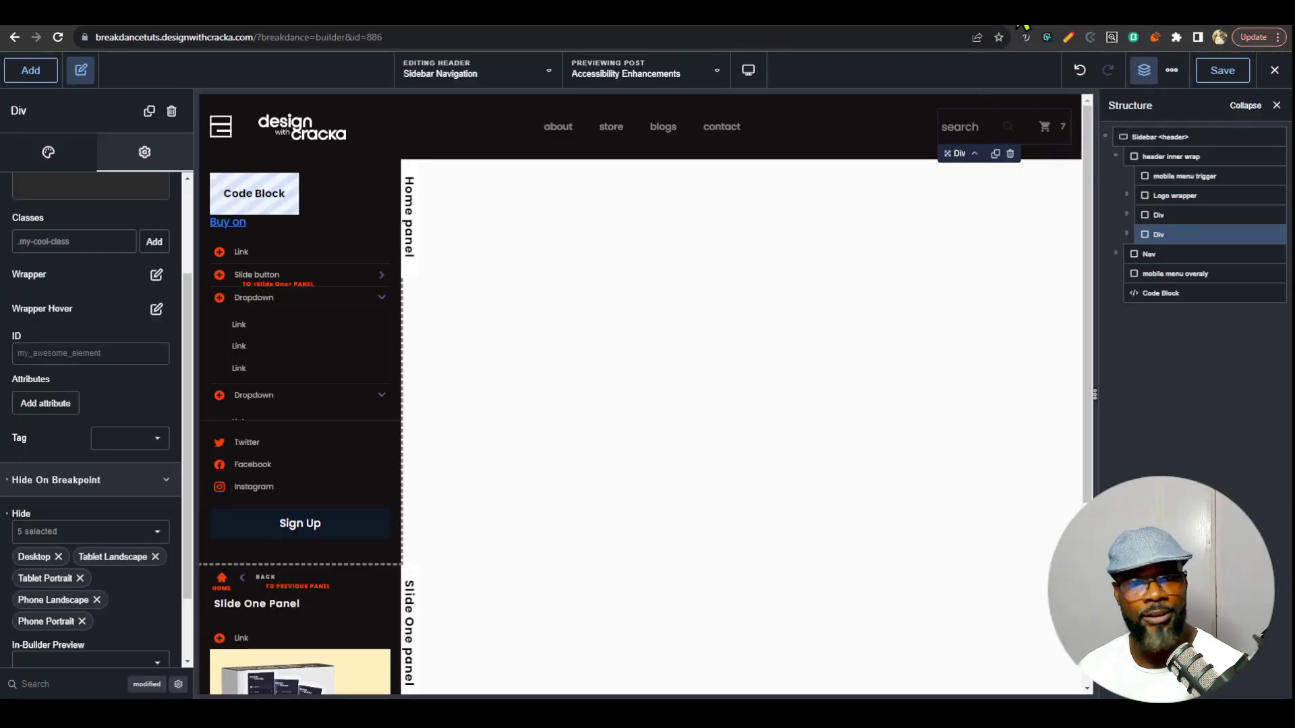
left_click(1160, 292)
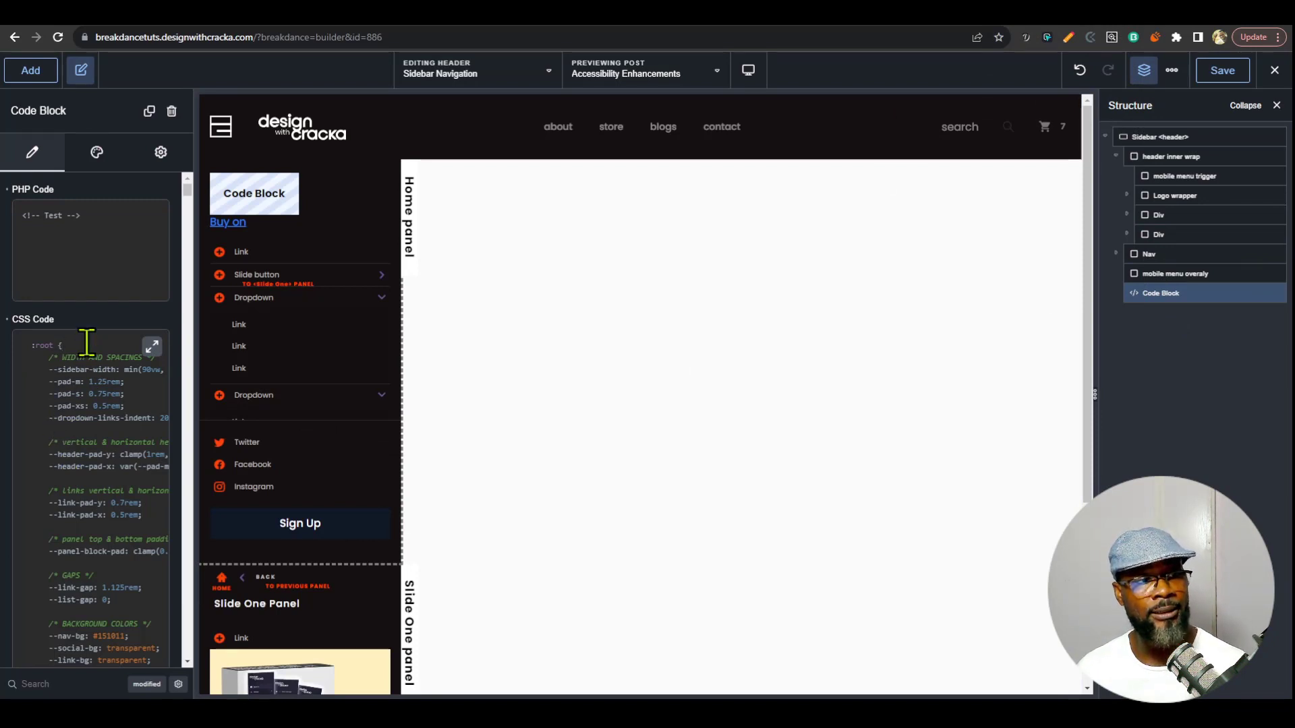
scroll(86, 342, "down", 15)
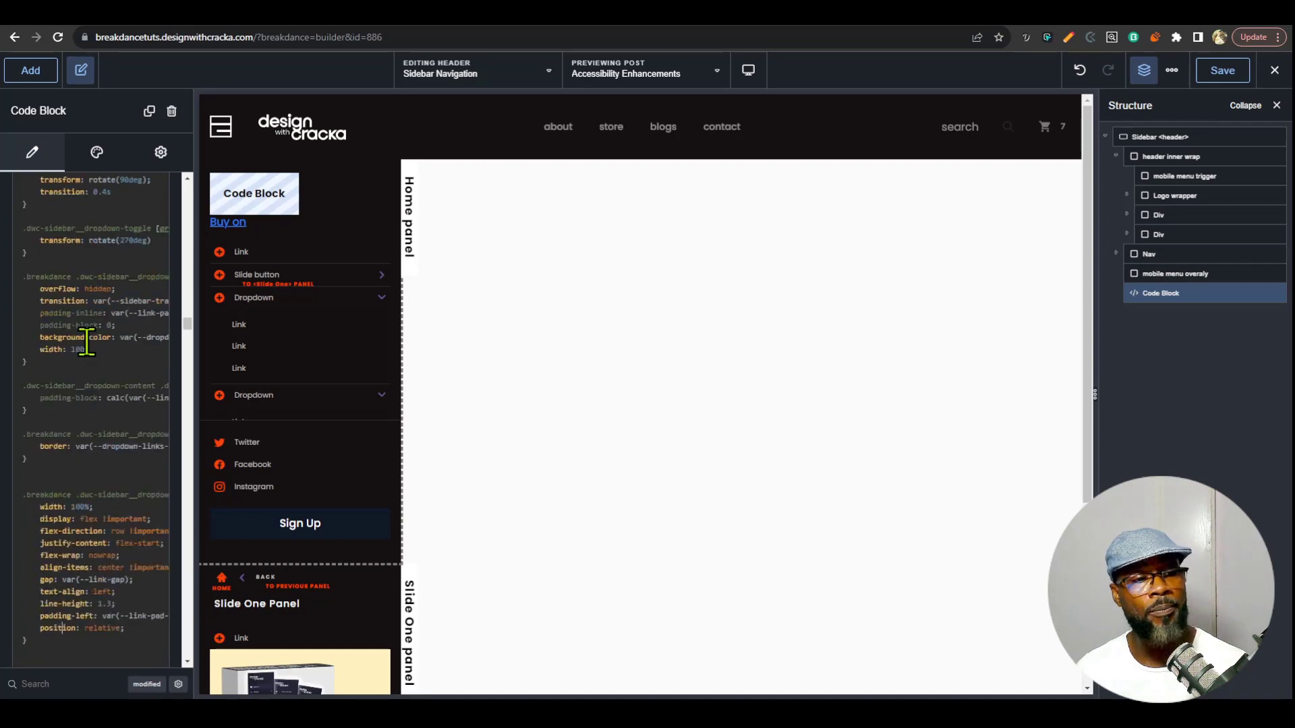
scroll(101, 418, "down", 5)
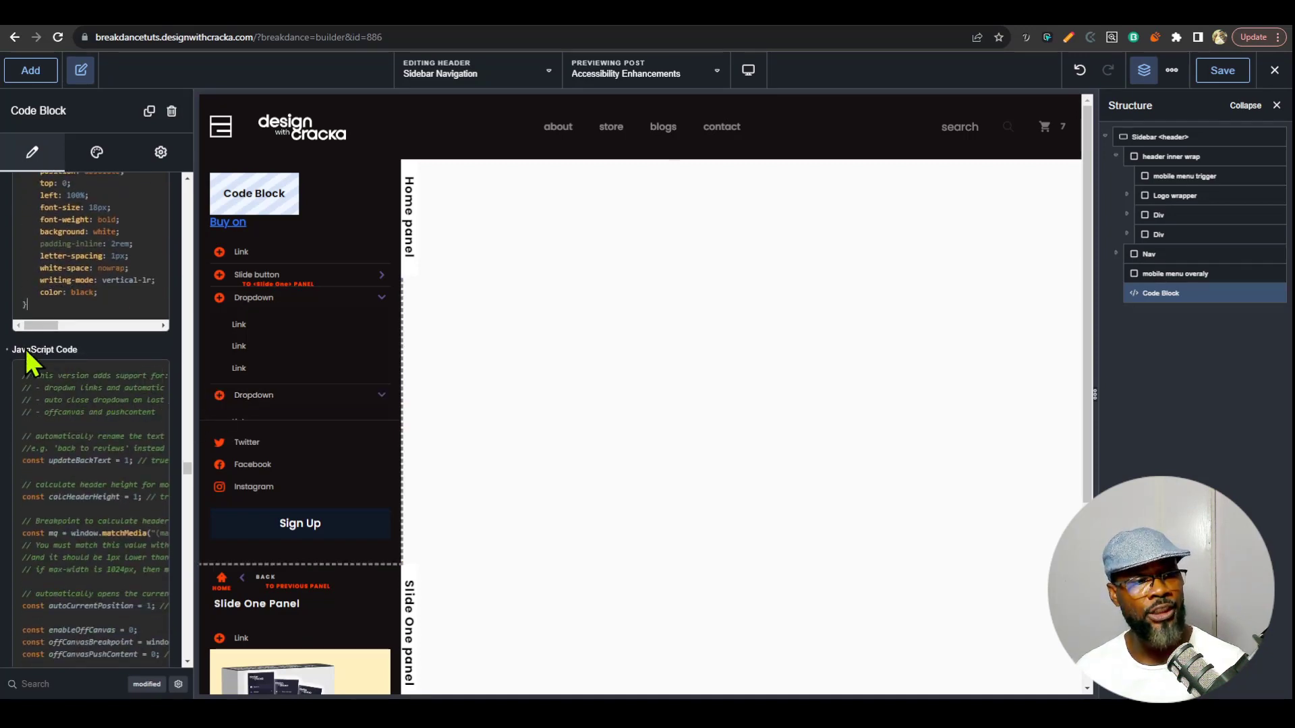
left_click(152, 376)
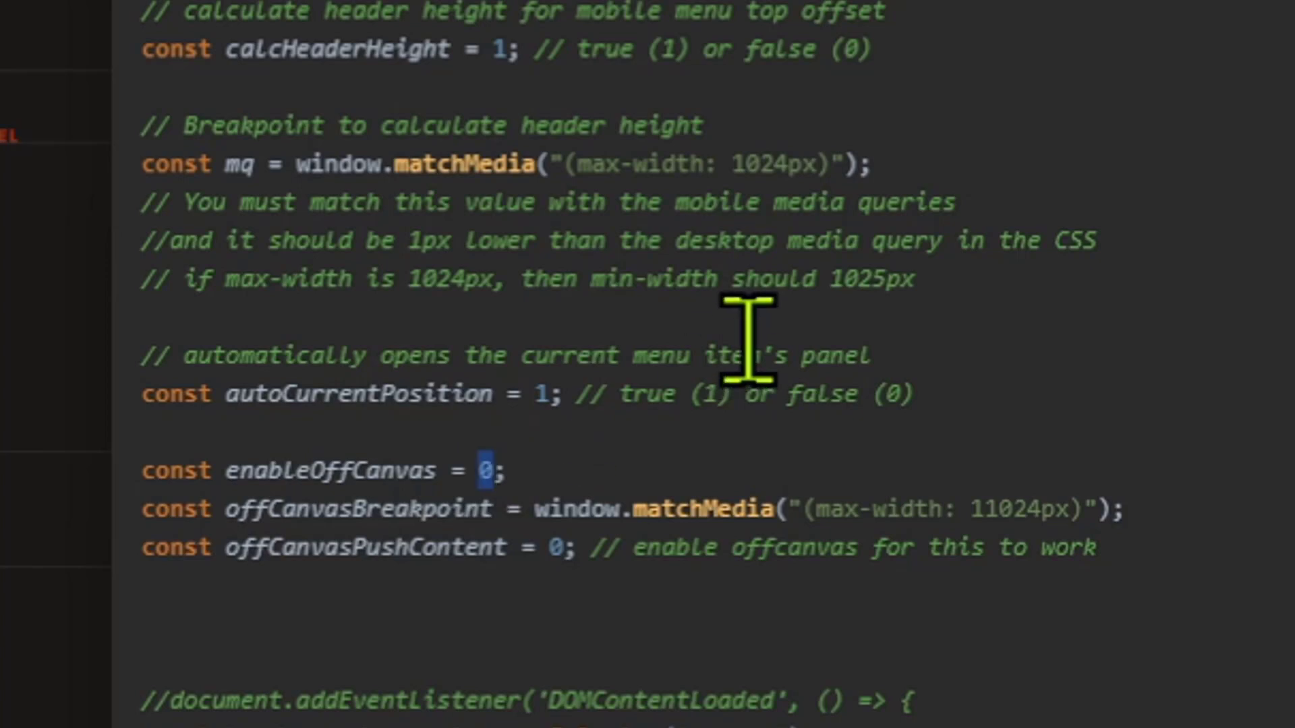
type("1")
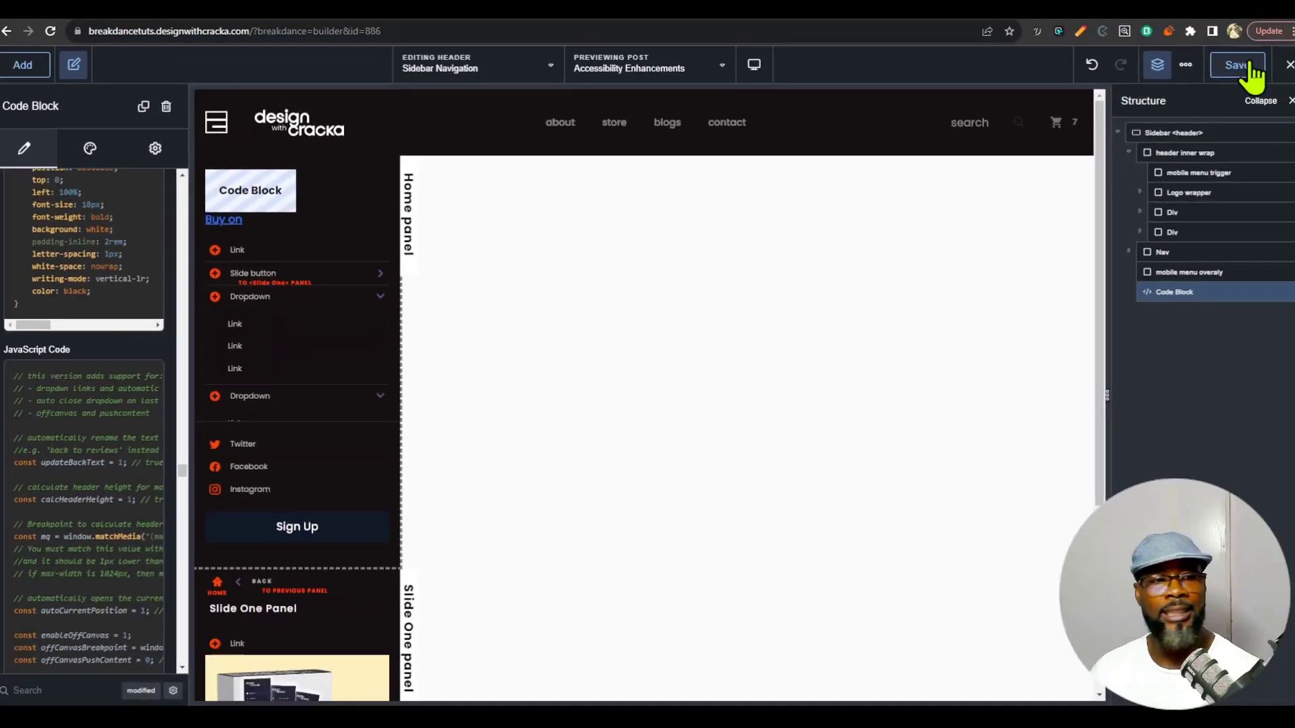
left_click(1233, 63)
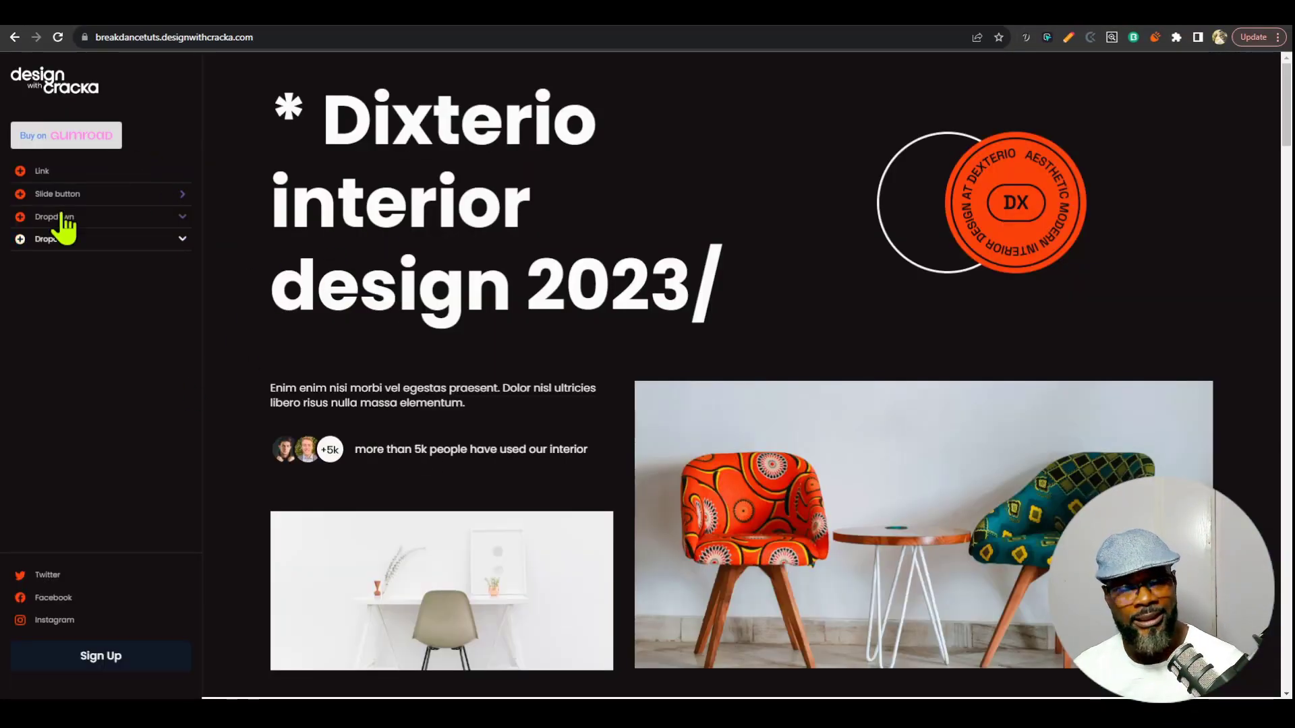
Reload the live page and test opening and closing the off-canvas menu with its header trigger
left_click(58, 37)
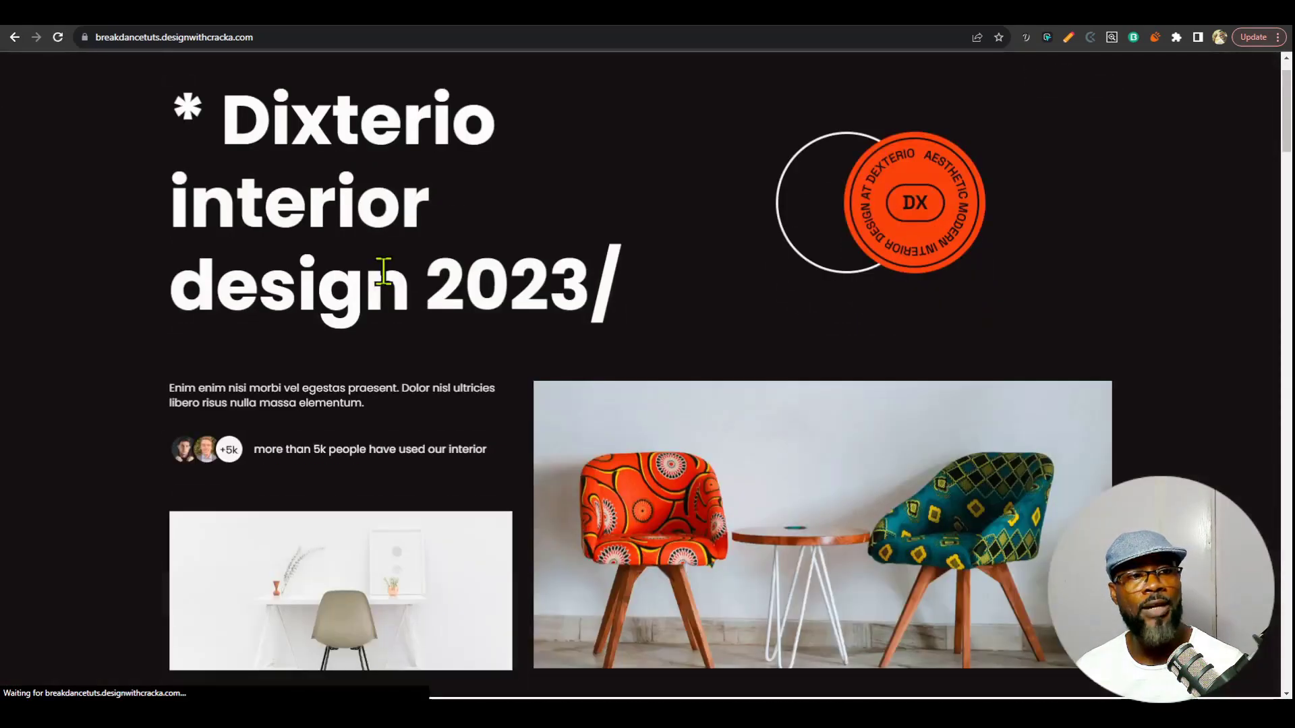
scroll(298, 324, "up", 1)
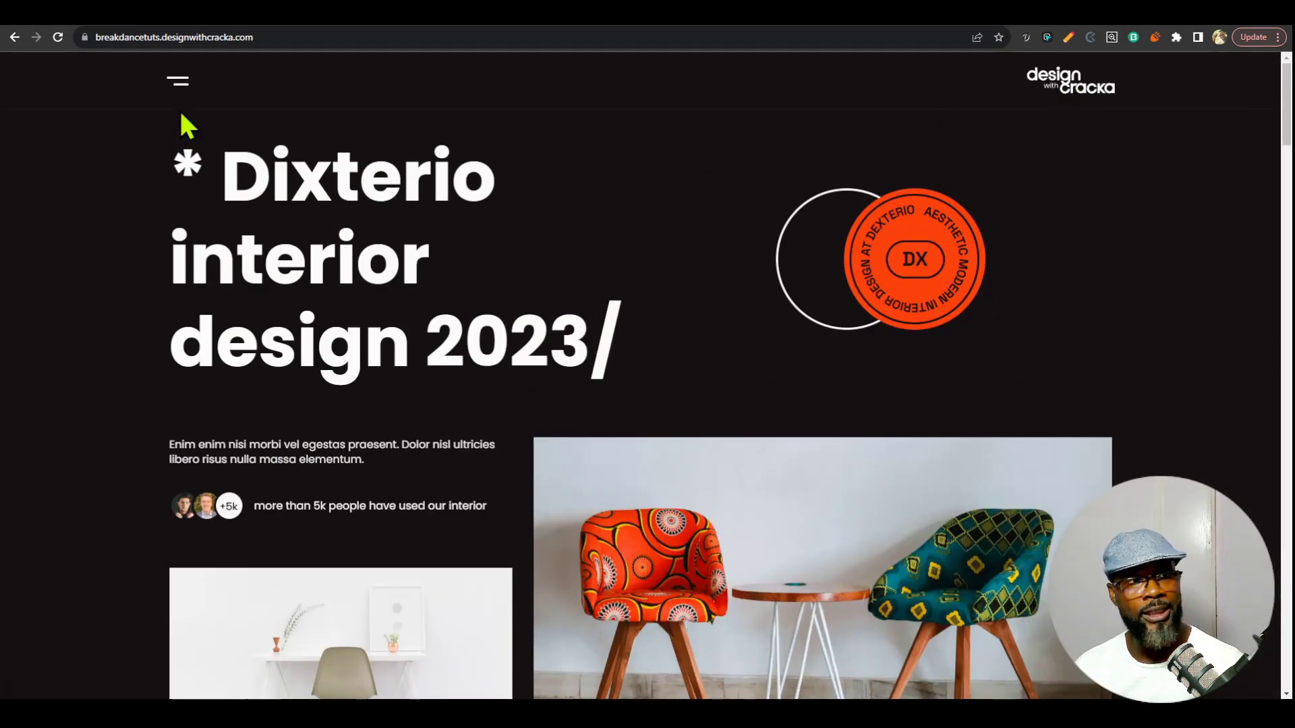
left_click(180, 82)
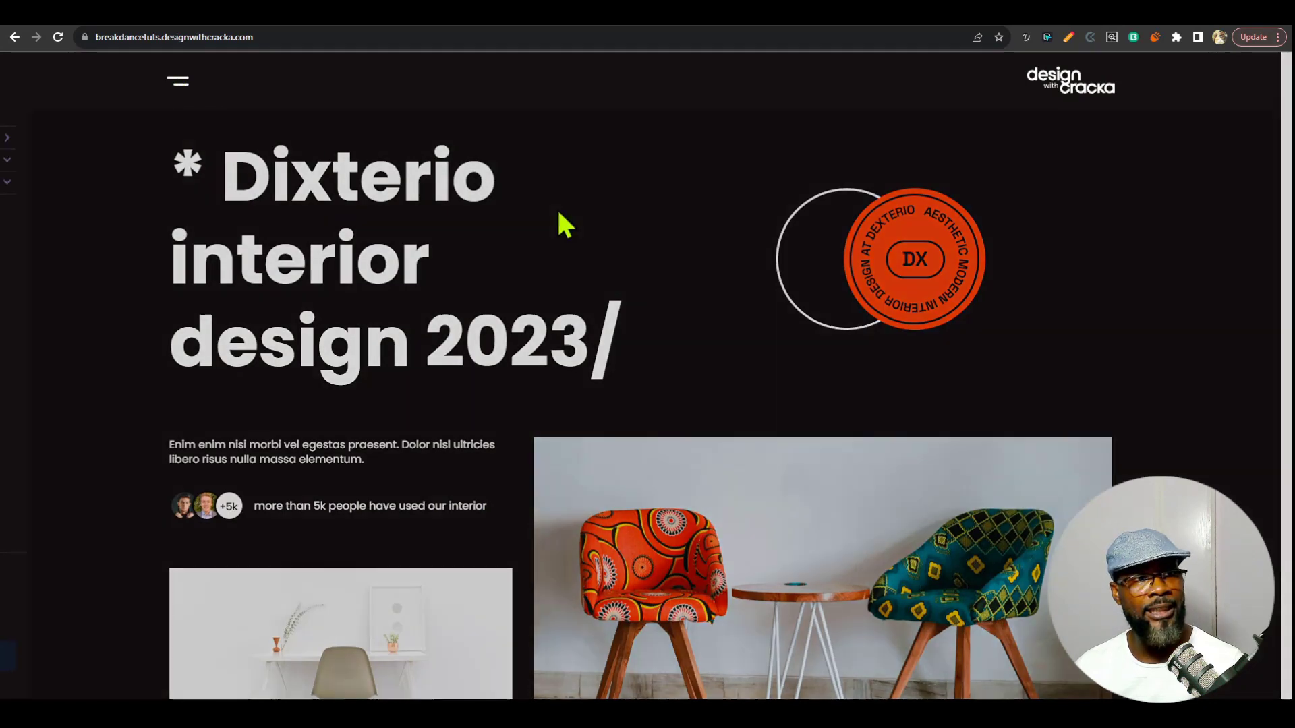
left_click(379, 248)
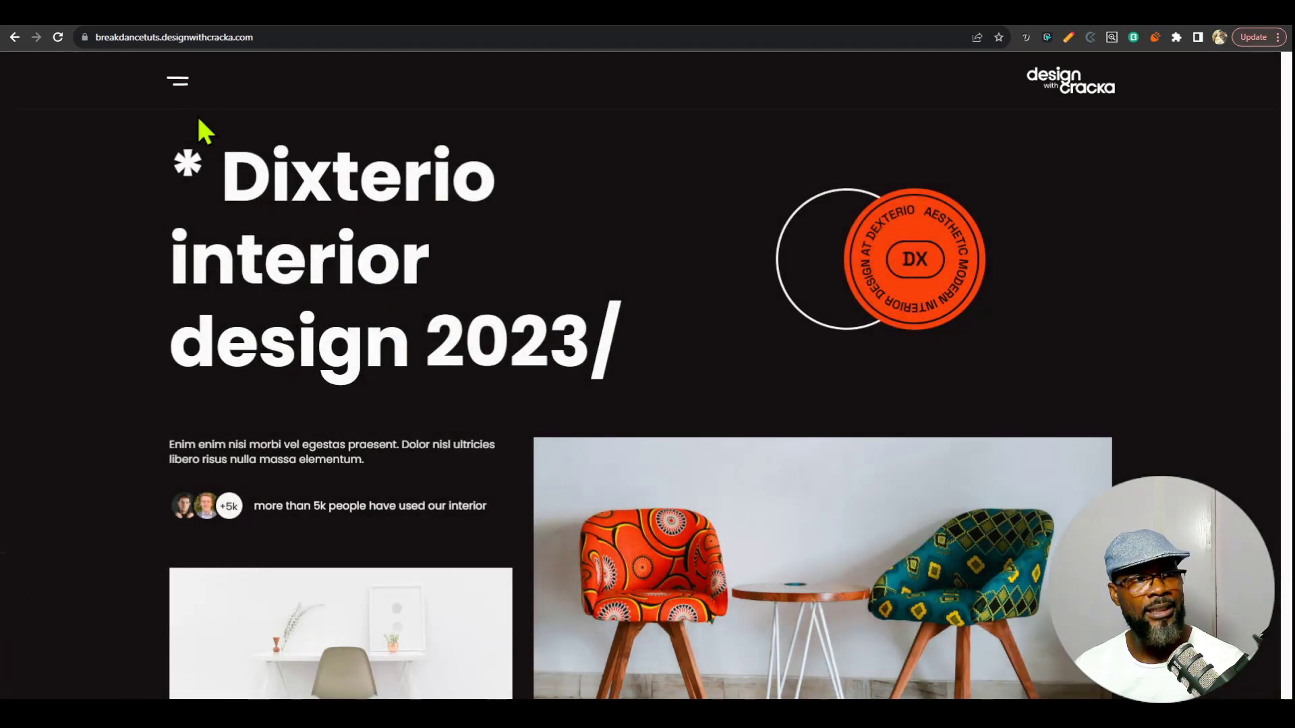
left_click(176, 84)
left_click(477, 268)
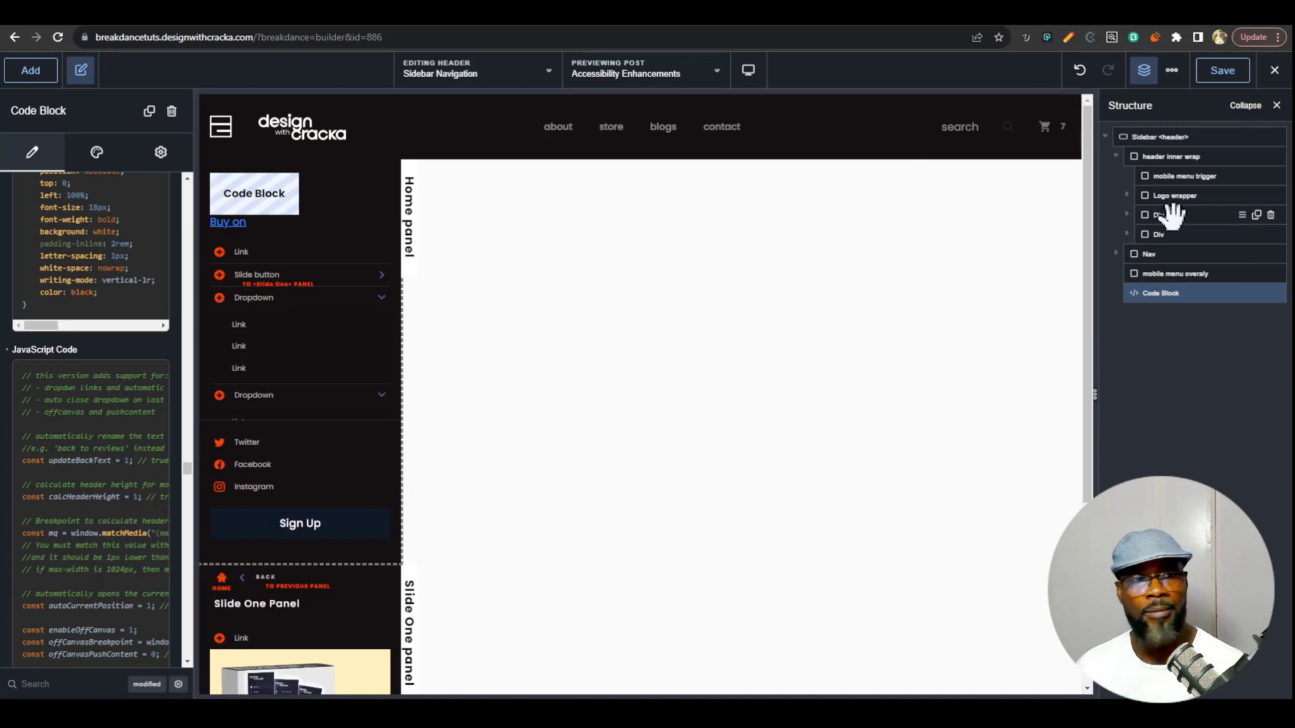
In the builder, clear the Hide On Breakpoint selections for the header's navigation links Div and search/cart Div, and save
left_click(1172, 215)
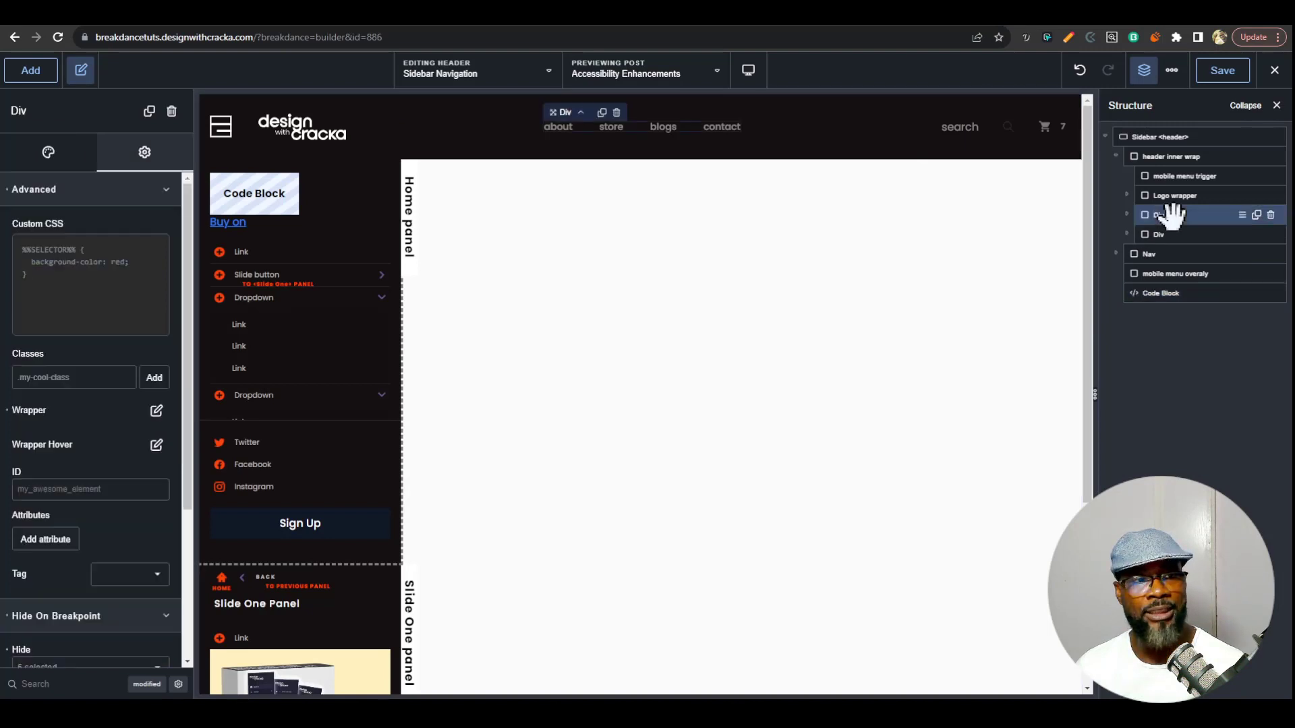
scroll(95, 591, "down", 3)
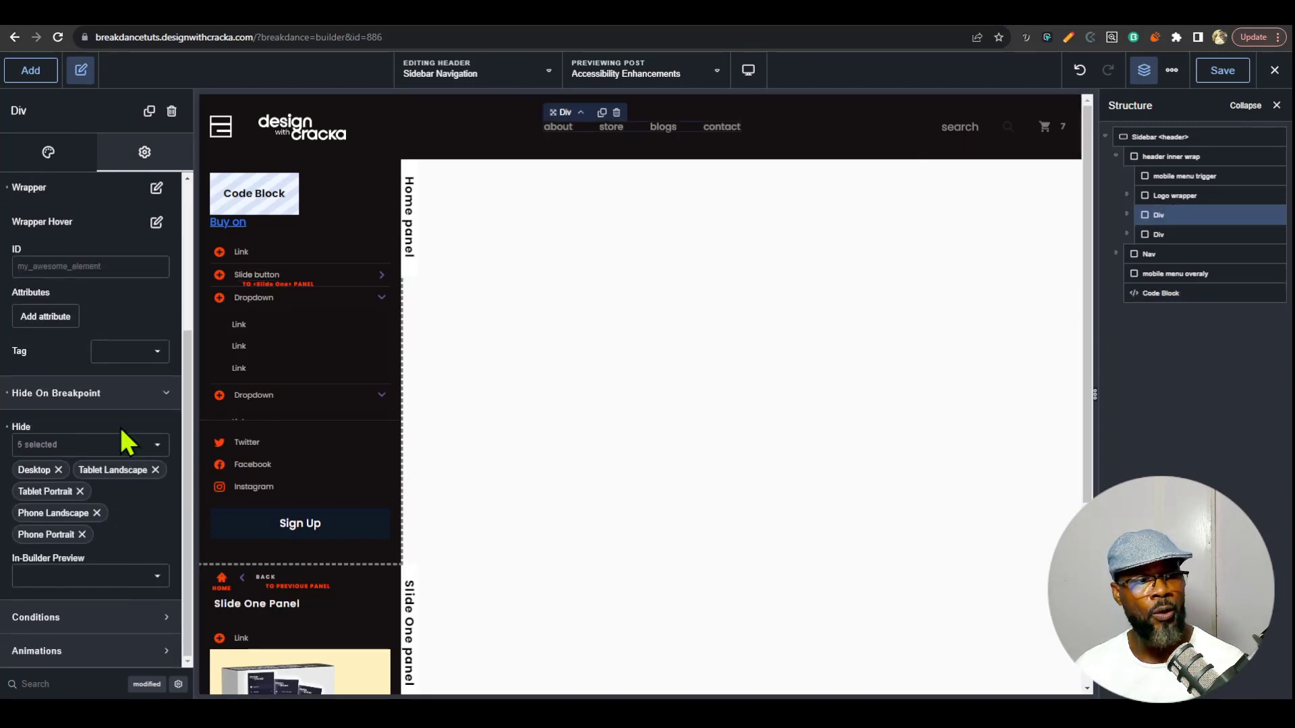
left_click(8, 428)
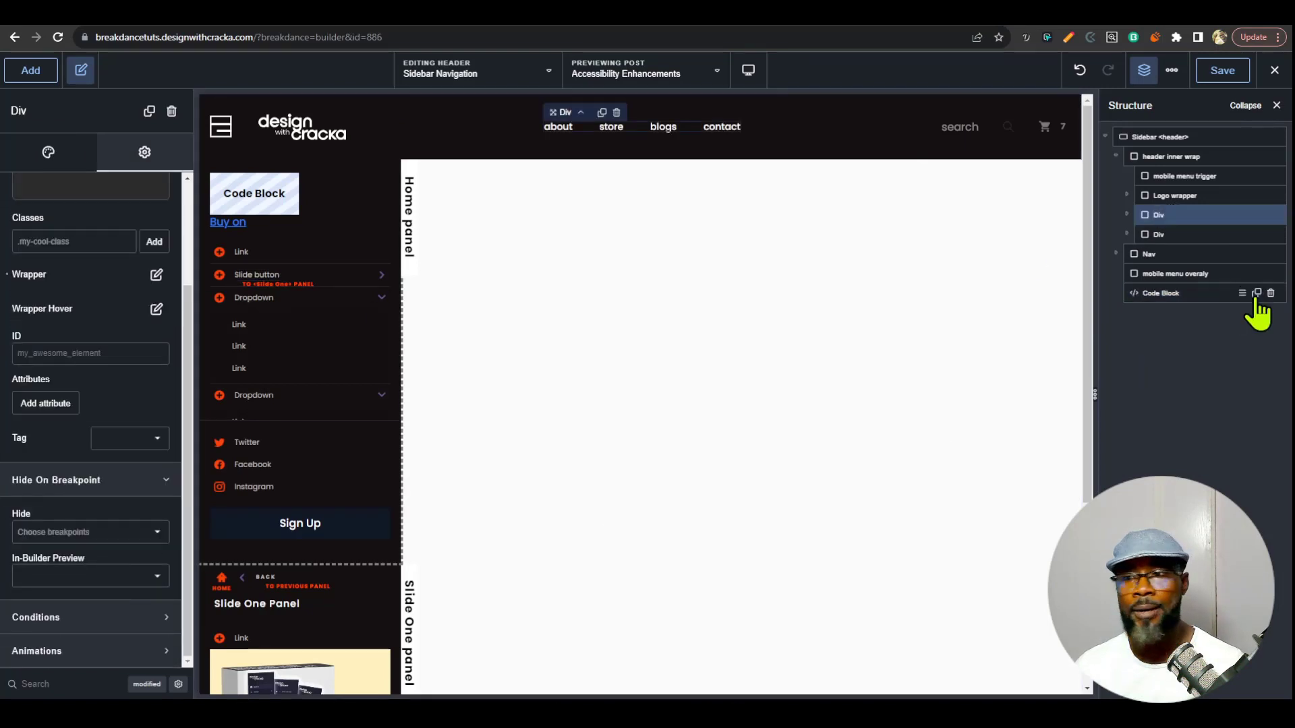
left_click(1179, 235)
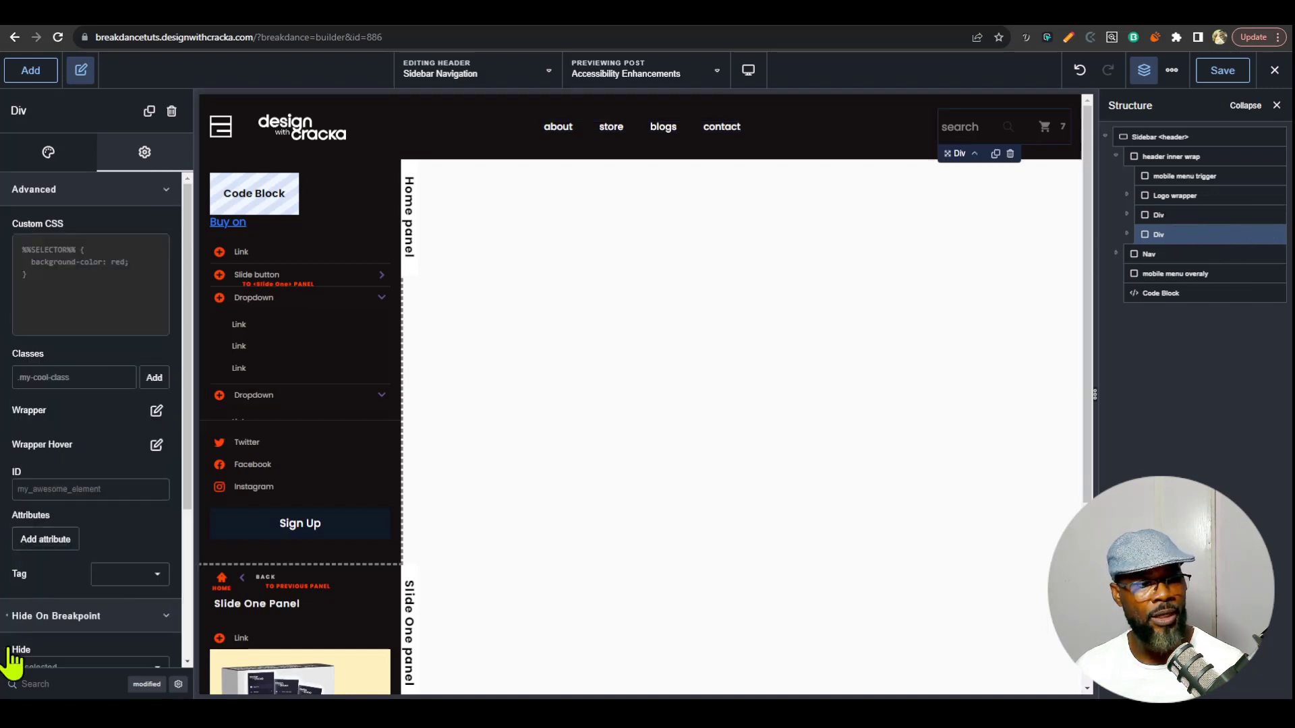
left_click(1222, 70)
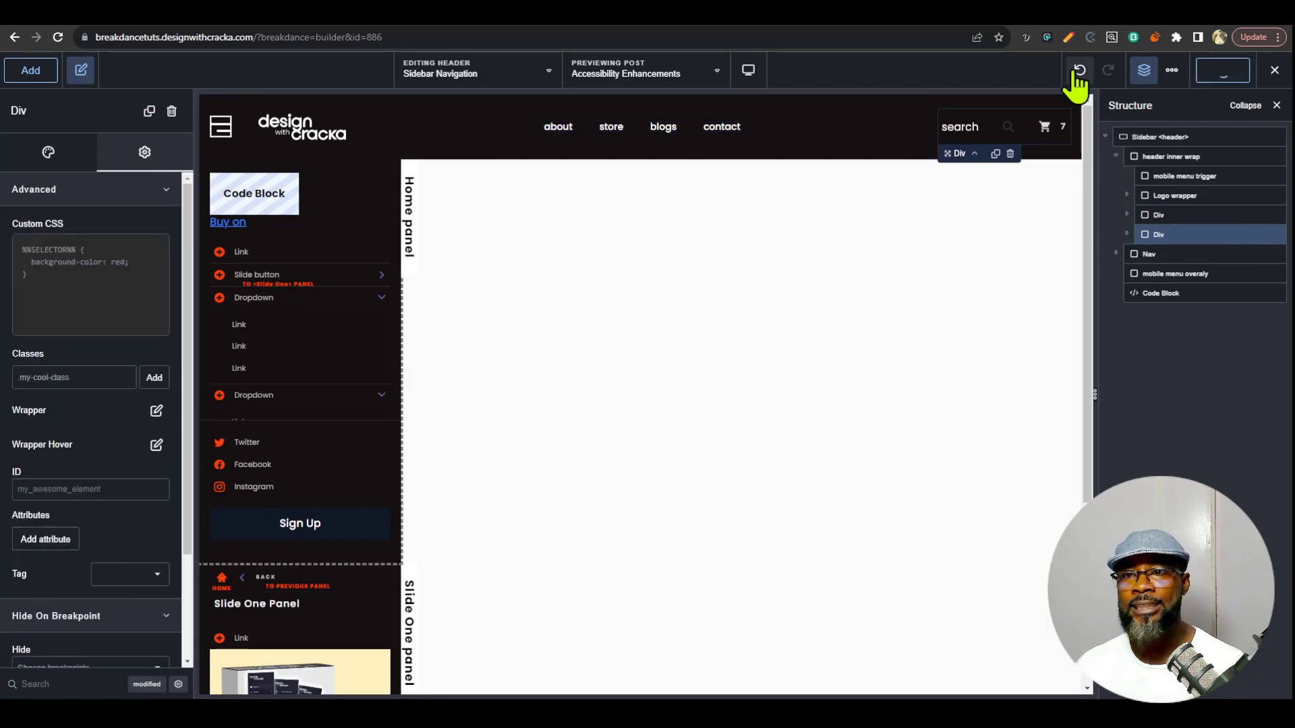
Reload the live page to check the header's links, search and cart, and open the off-canvas menu
left_click(1072, 15)
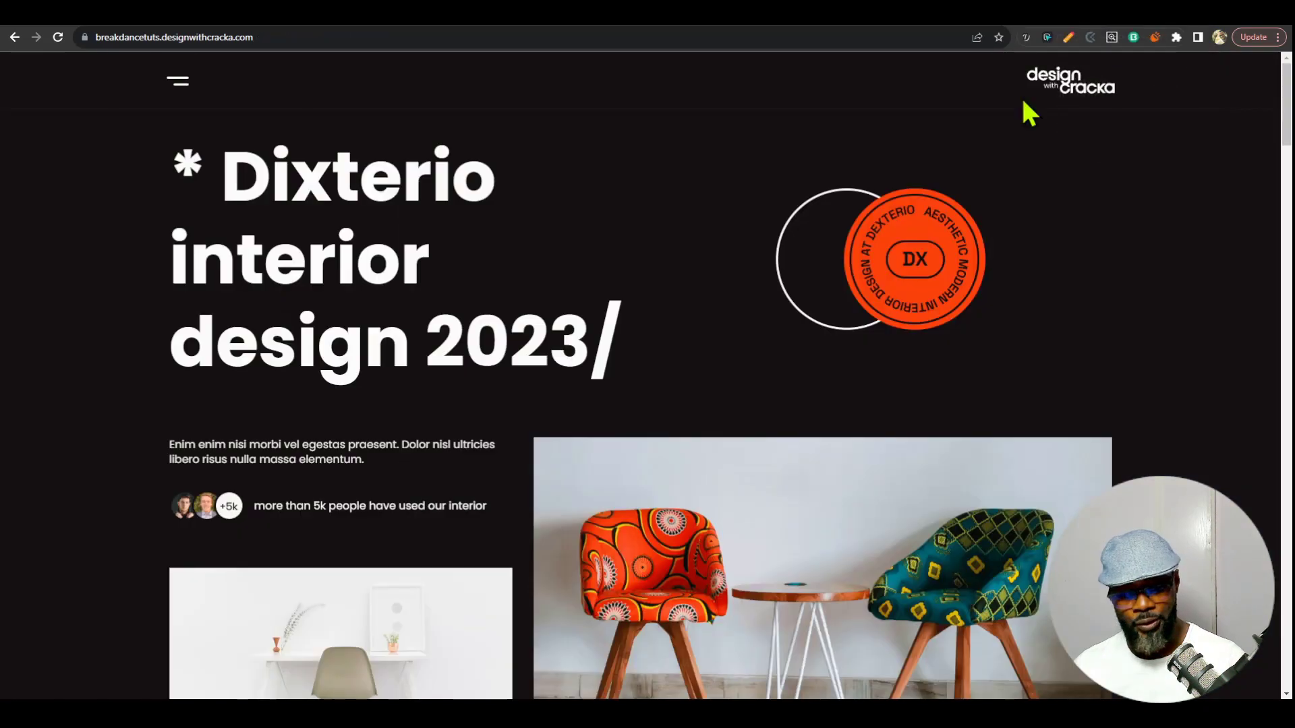
key("ctrl+r")
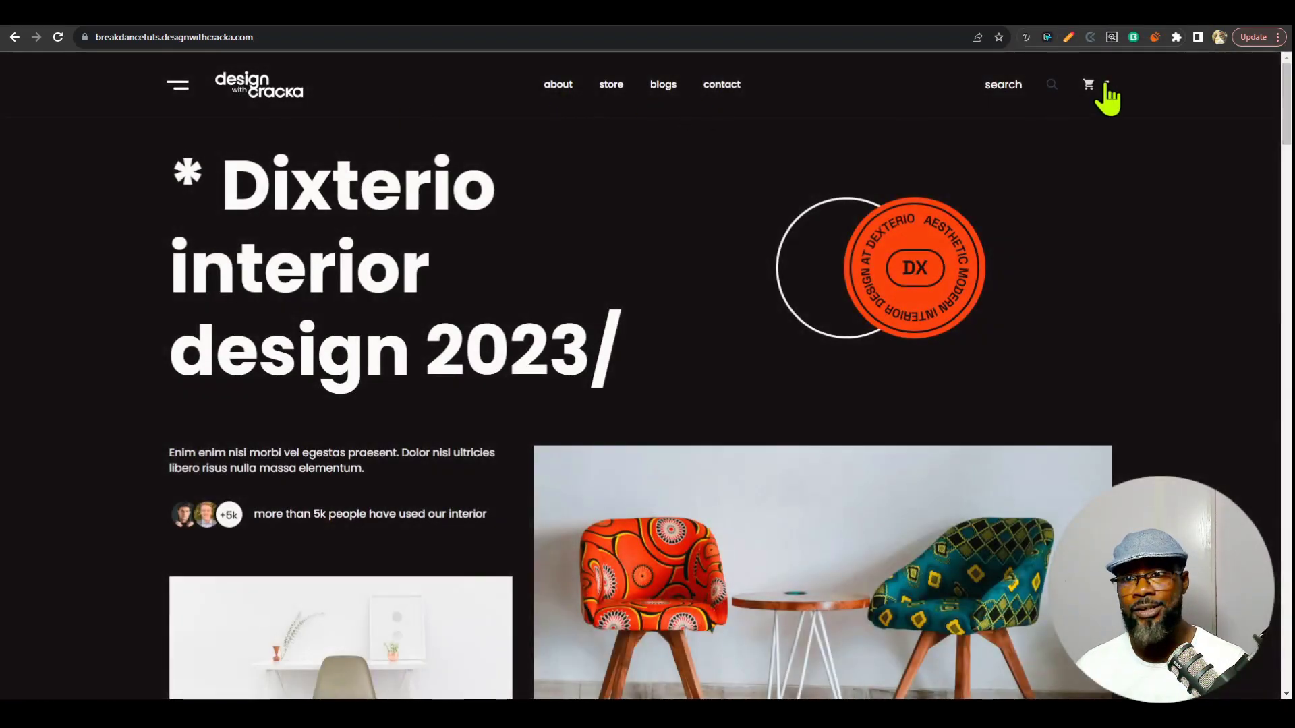
left_click(177, 86)
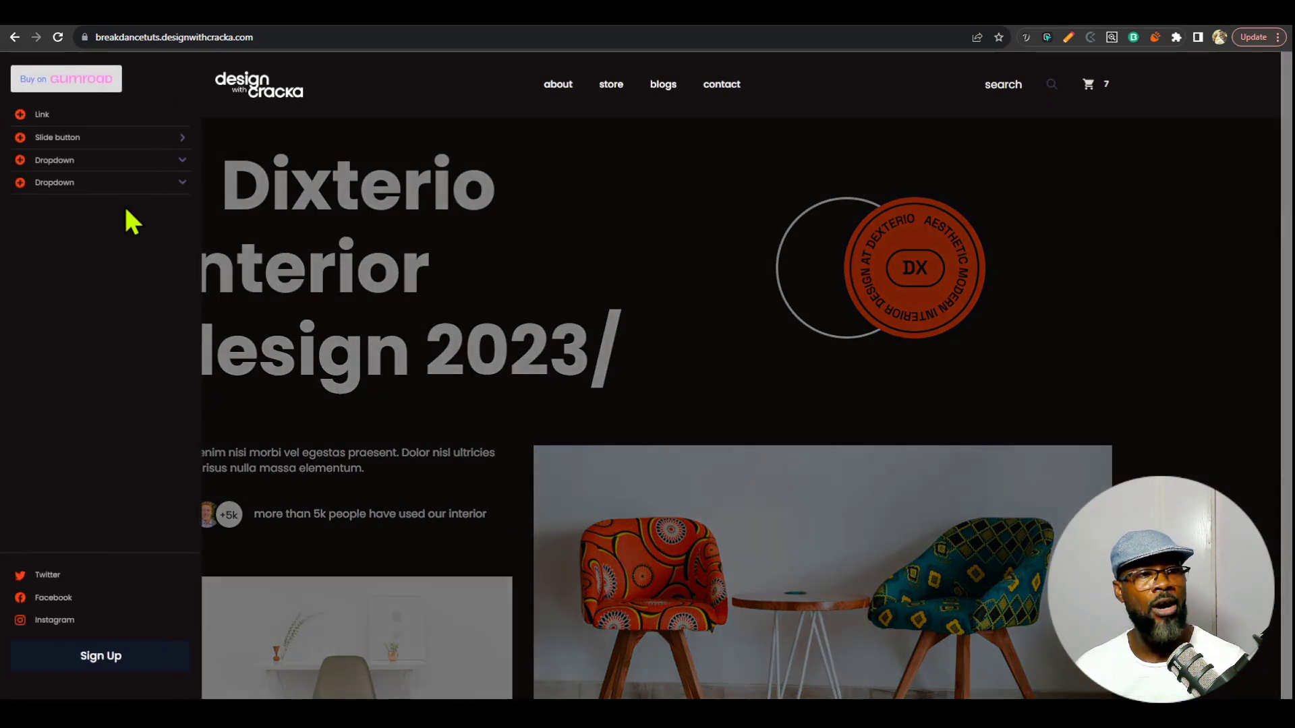
Try the Slide button panel and both dropdowns in the off-canvas menu, return to its home panel and close the menu
left_click(132, 141)
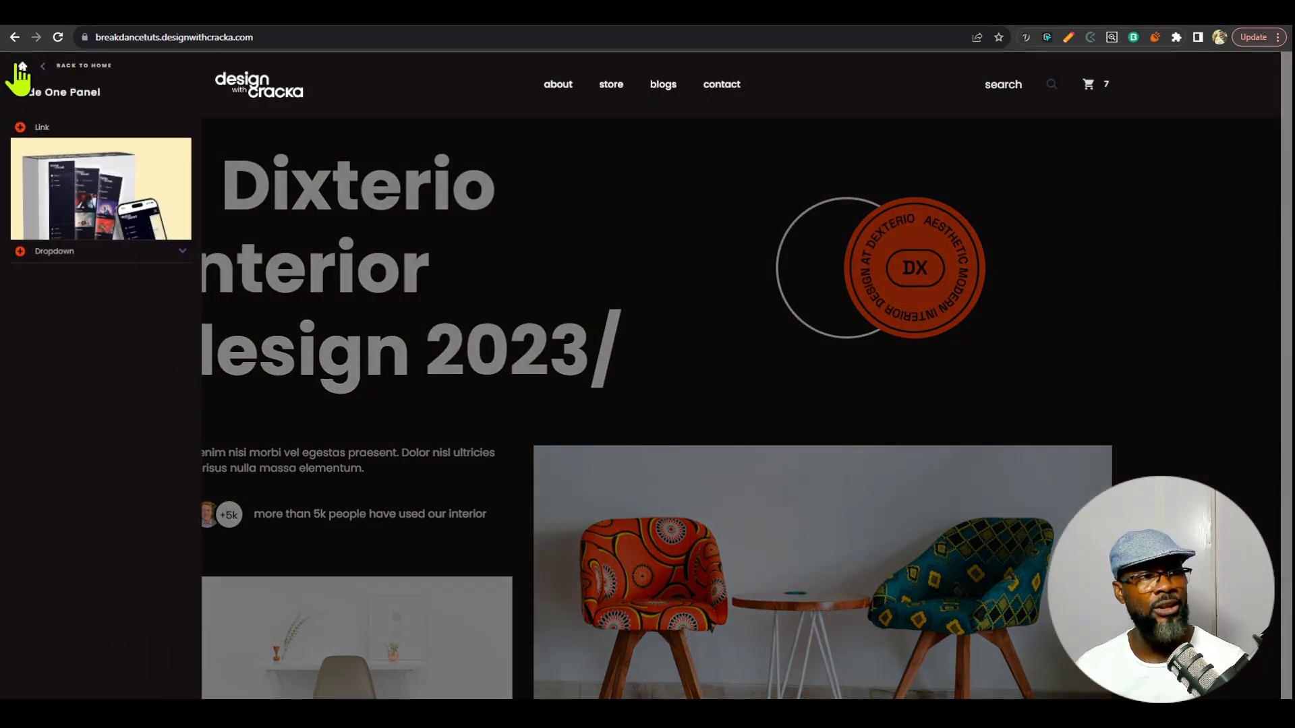
left_click(50, 67)
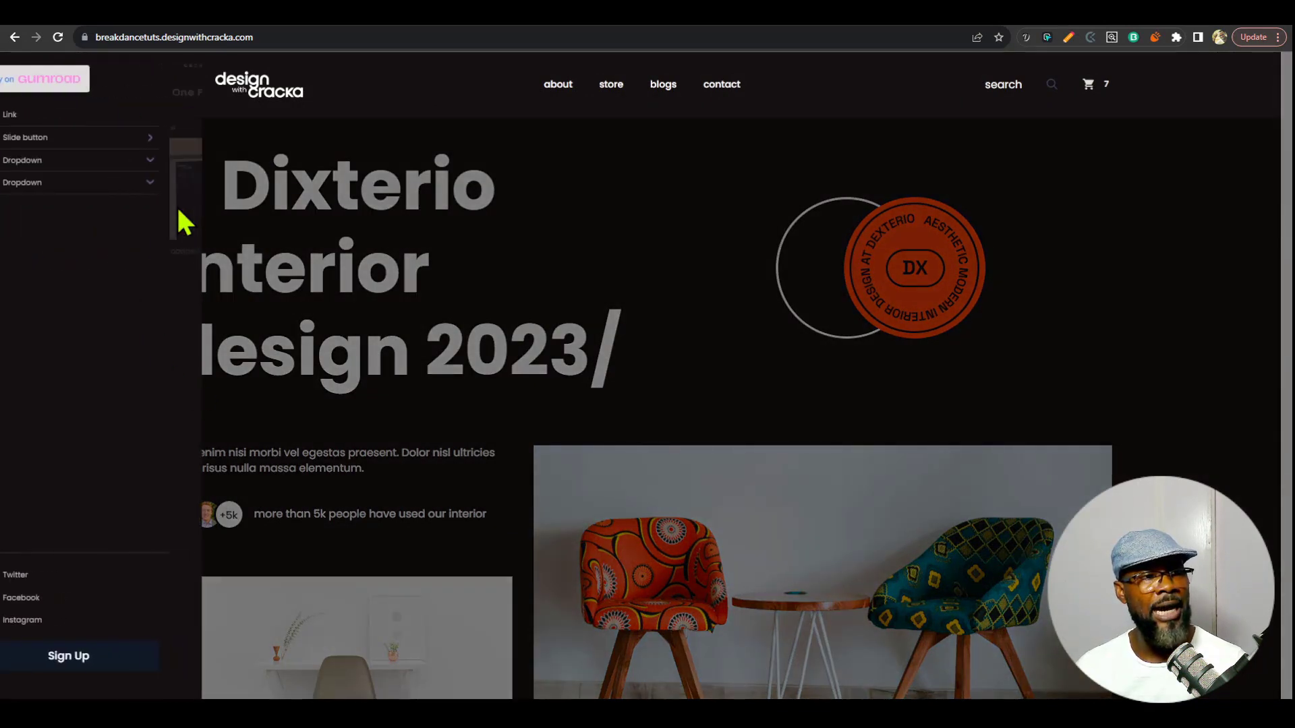
left_click(108, 185)
left_click(154, 163)
left_click(156, 141)
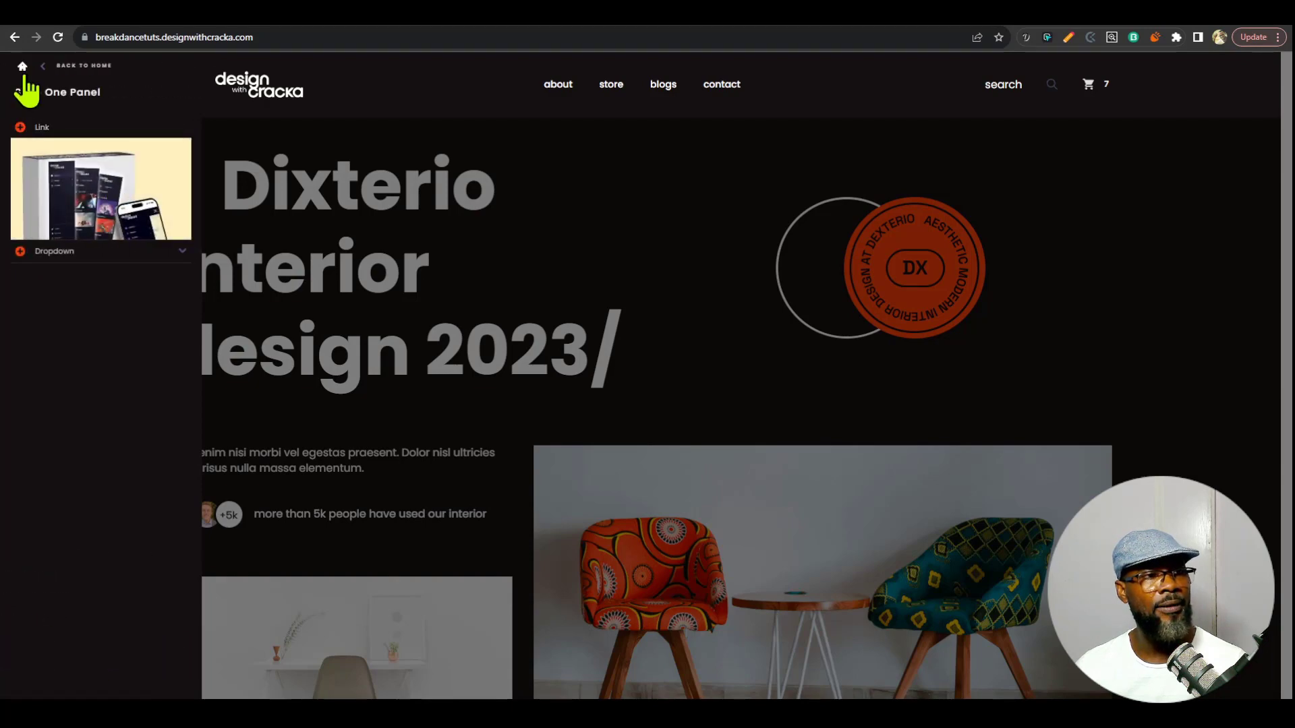
left_click(37, 67)
left_click(488, 312)
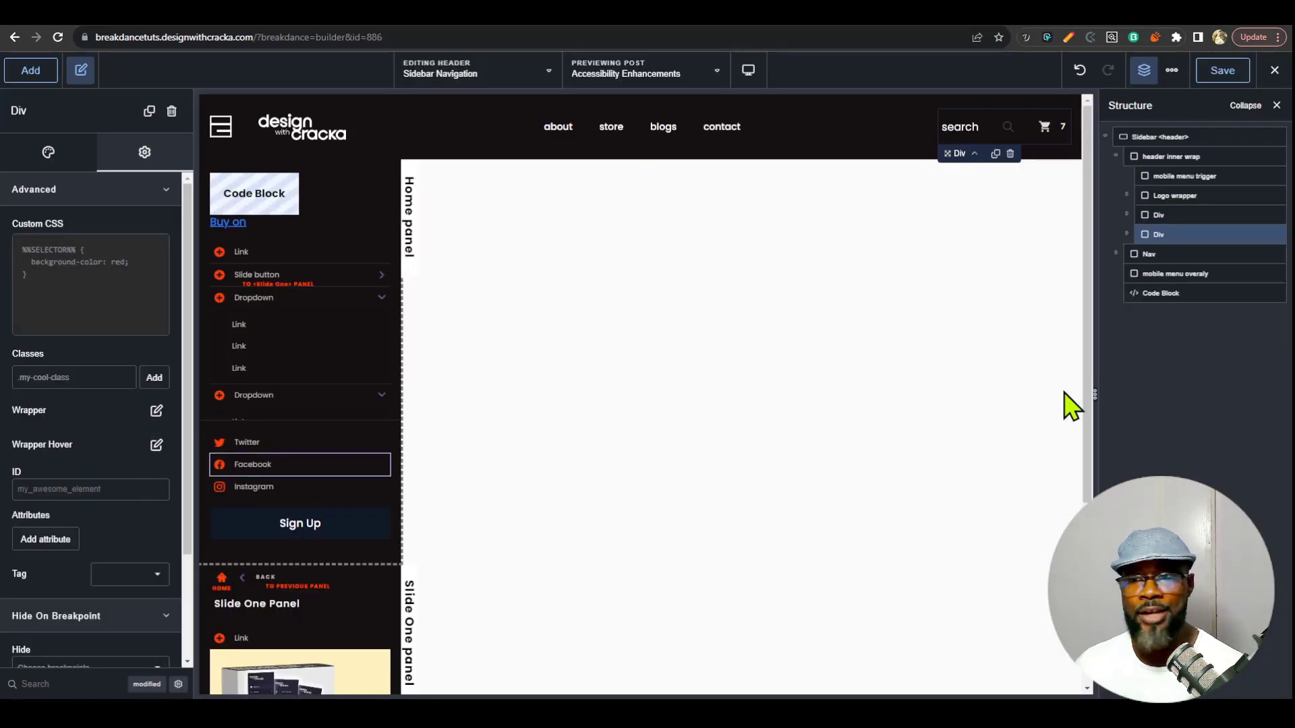
Open the header Code Block's JavaScript and set offCanvasPushContent to 1
left_click(1160, 292)
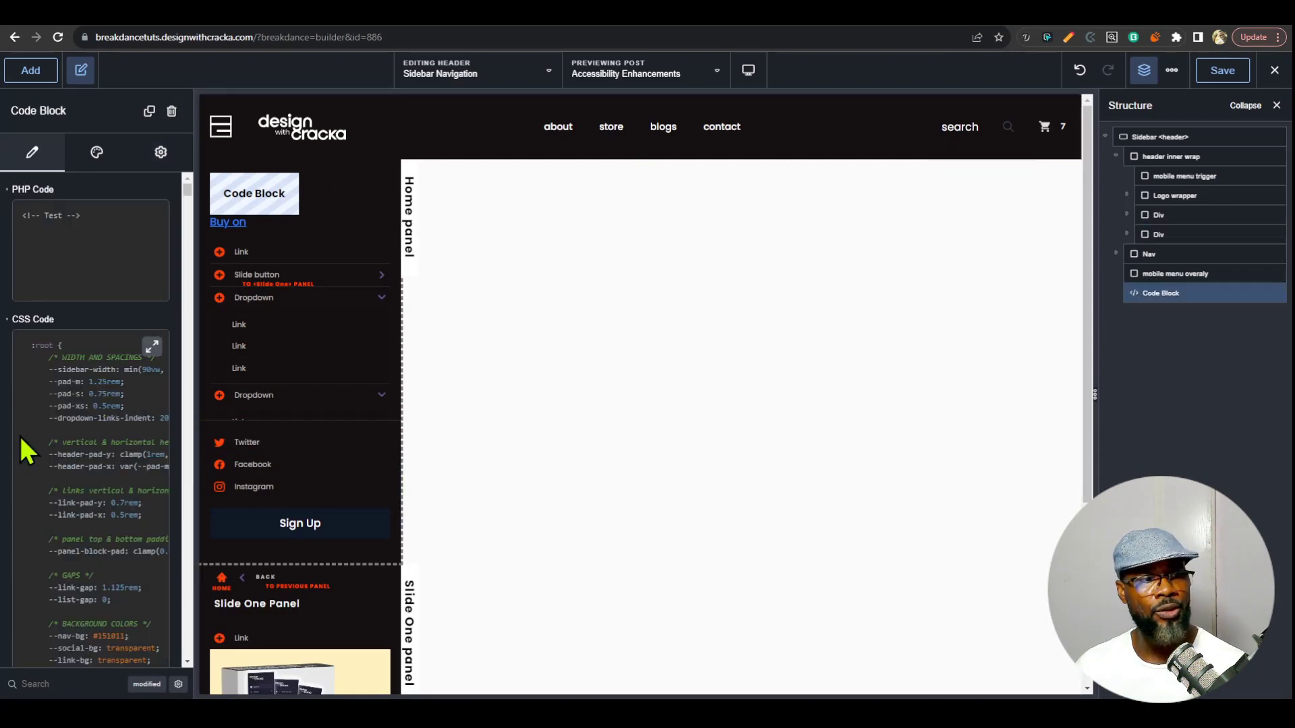
scroll(31, 417, "down", 15)
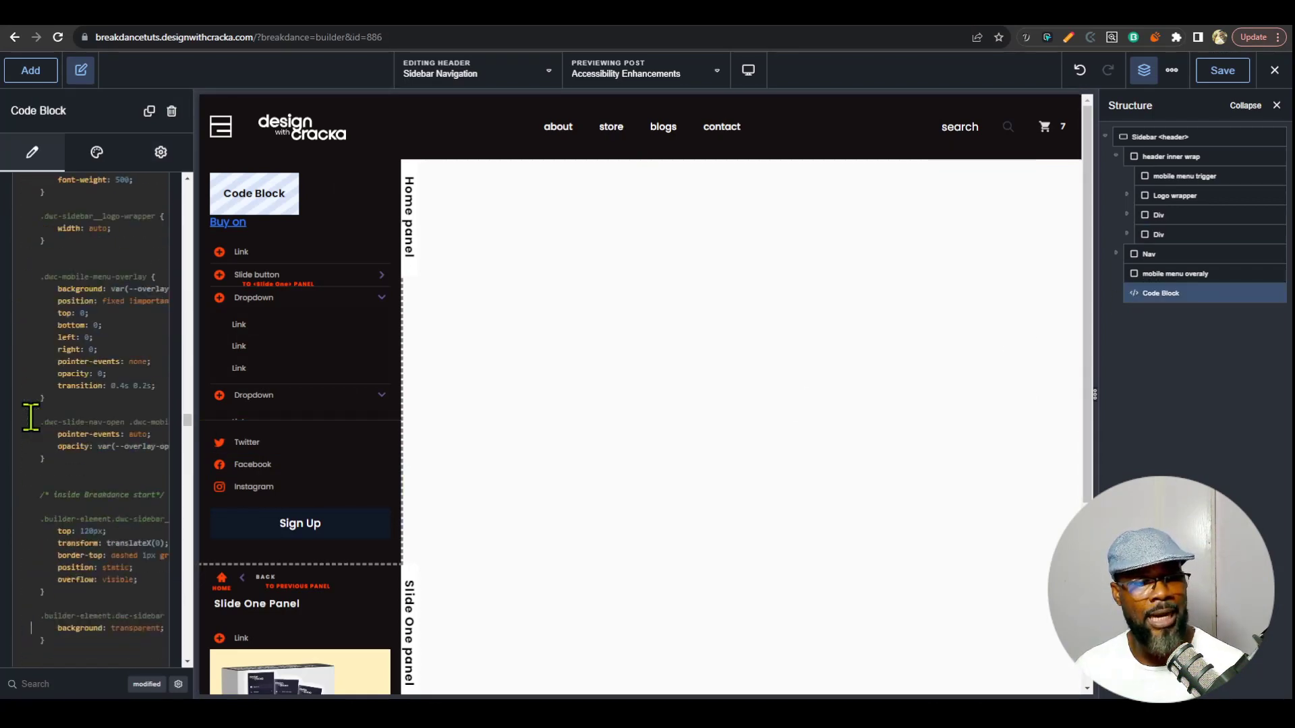
scroll(115, 479, "down", 8)
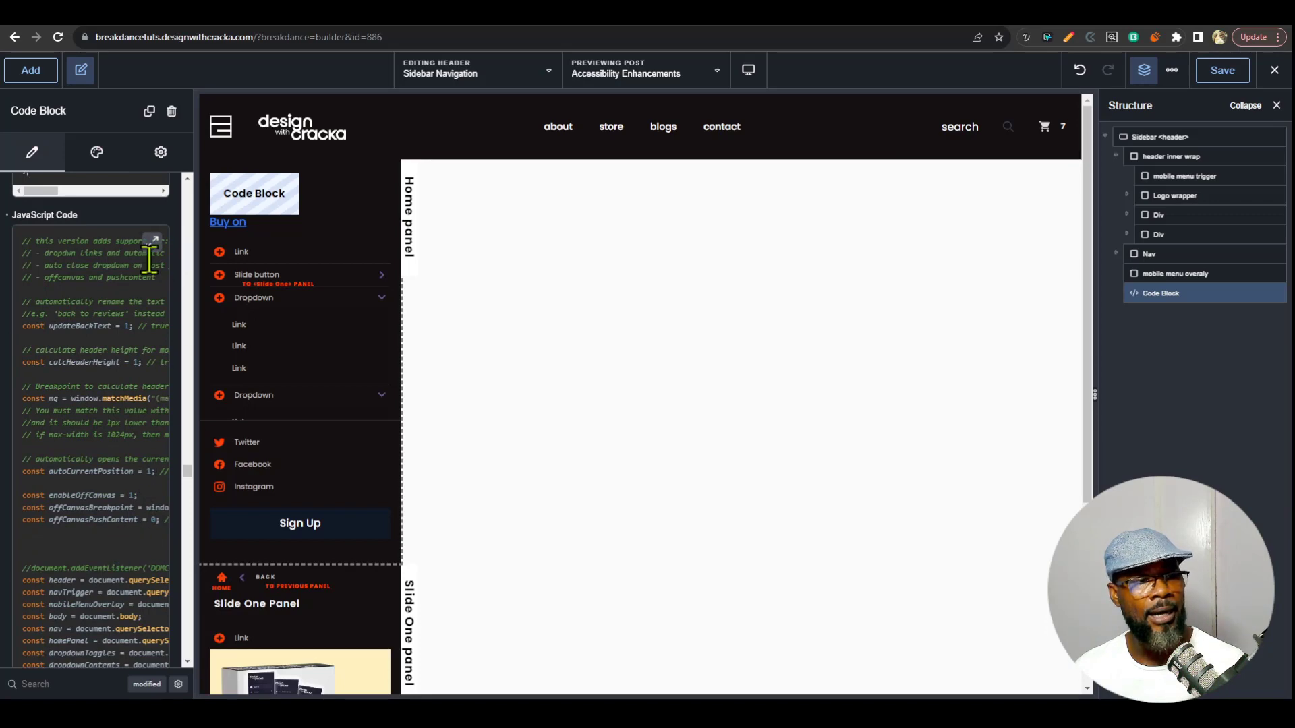
left_click(153, 240)
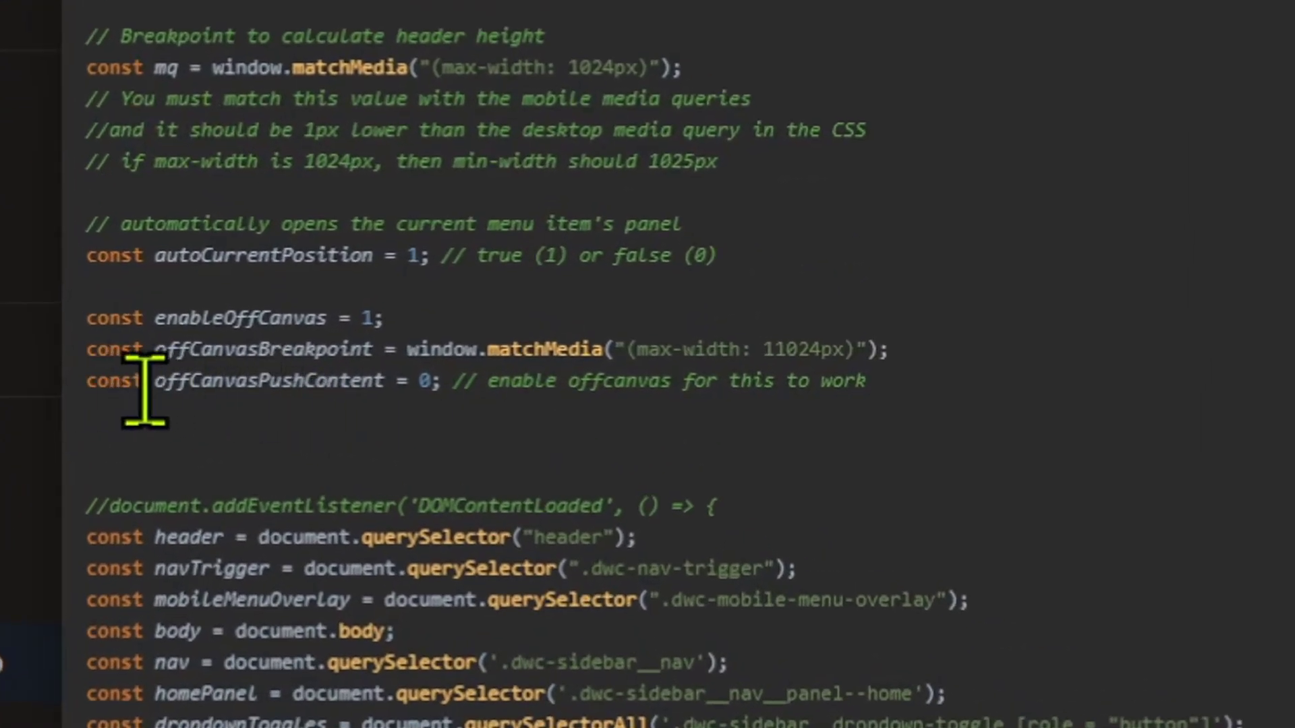
left_click(421, 386)
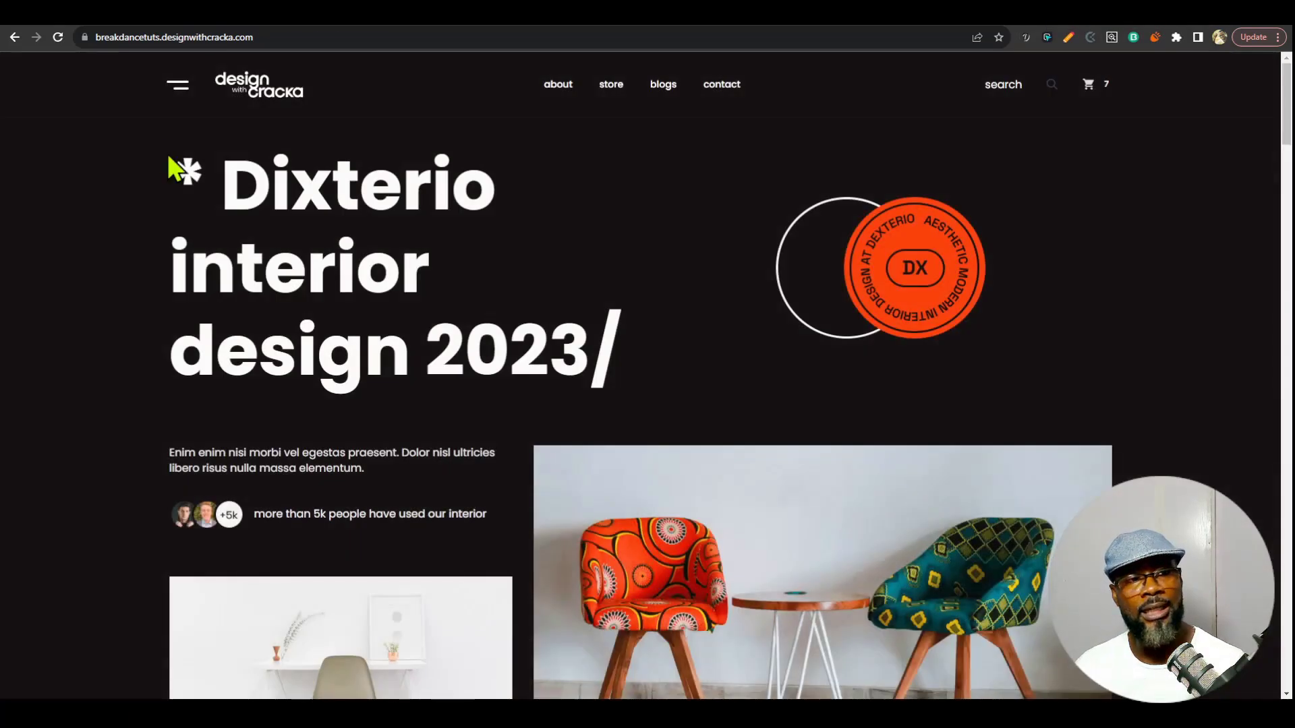
Open and close the content-pushing off-canvas menu on the live page at desktop width
left_click(178, 86)
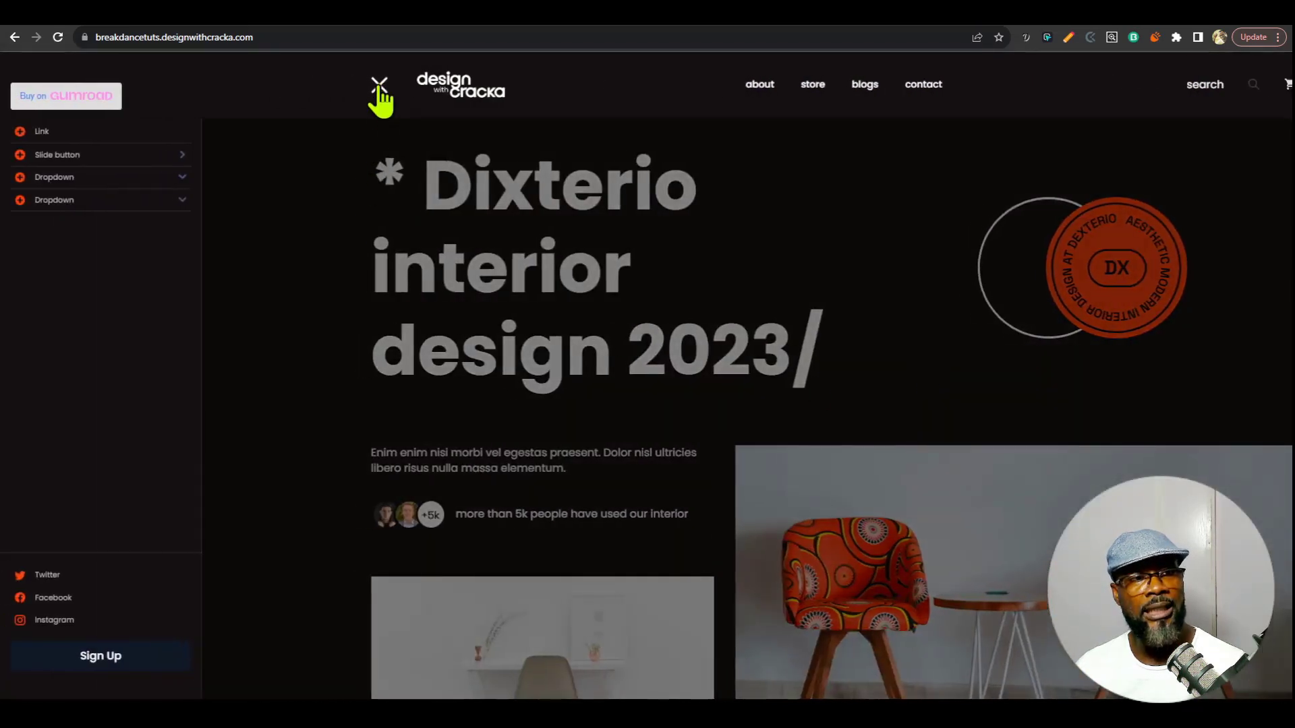
left_click(379, 86)
Emulate an iPhone SE in the developer tools, test the off-canvas menu and its Slide button panel, and close the tools
key("ctrl+shift+i")
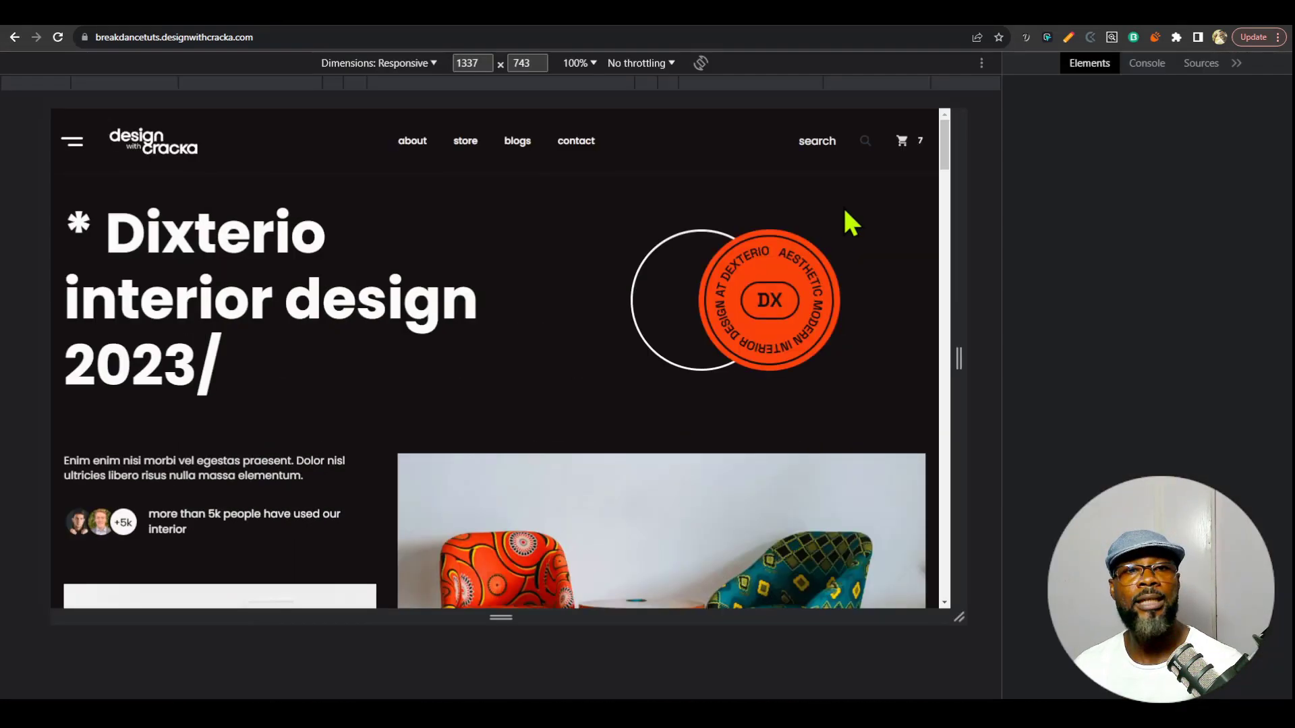
left_click(415, 63)
left_click(359, 108)
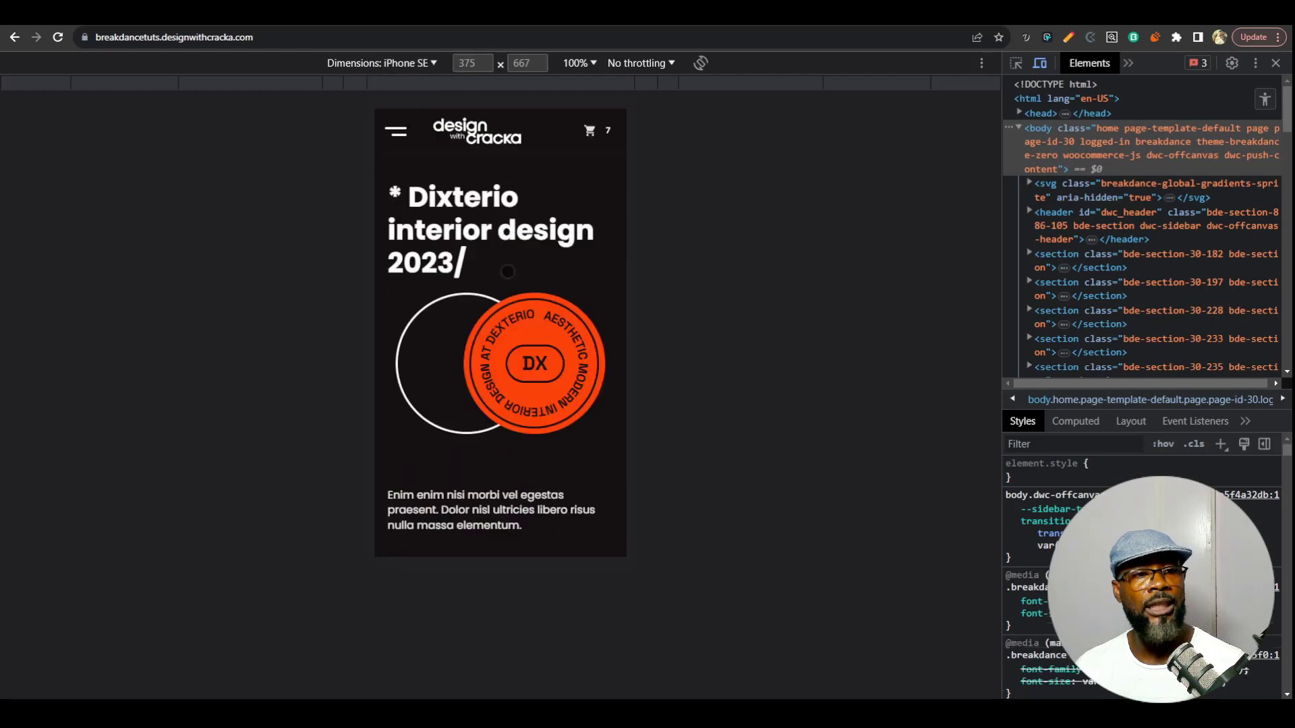
left_click(396, 127)
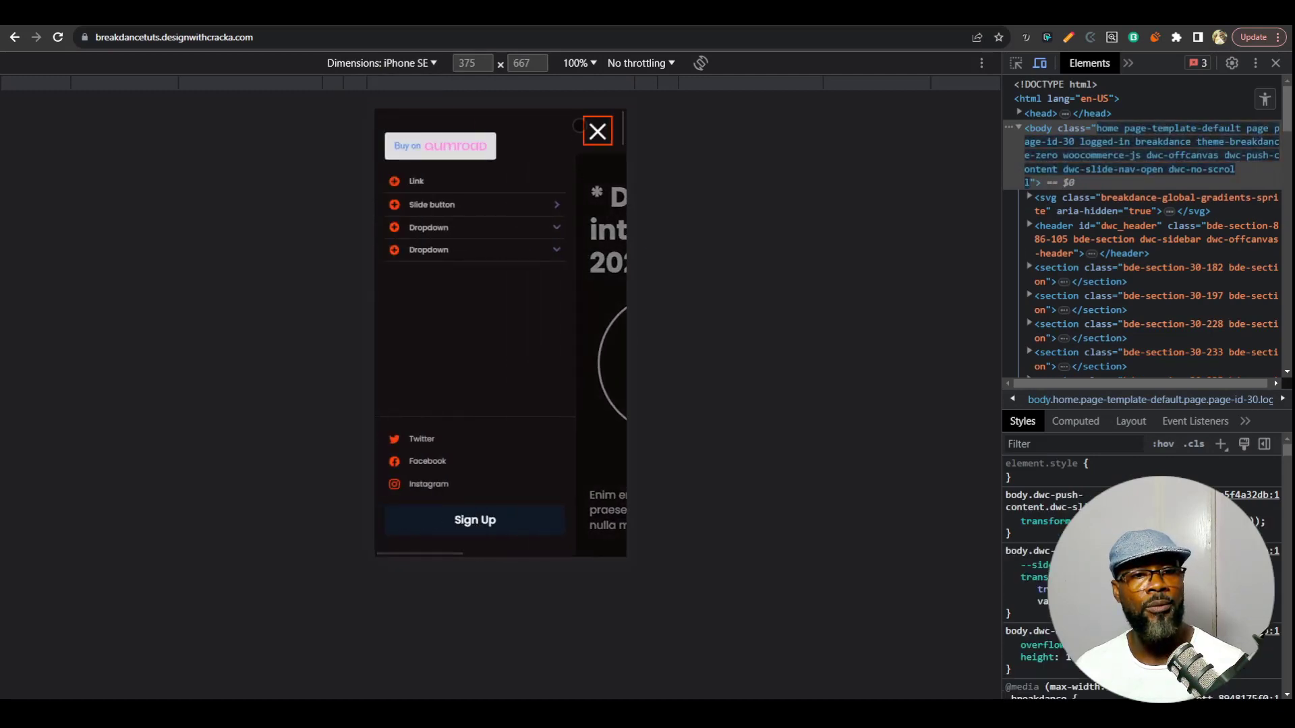
left_click(597, 131)
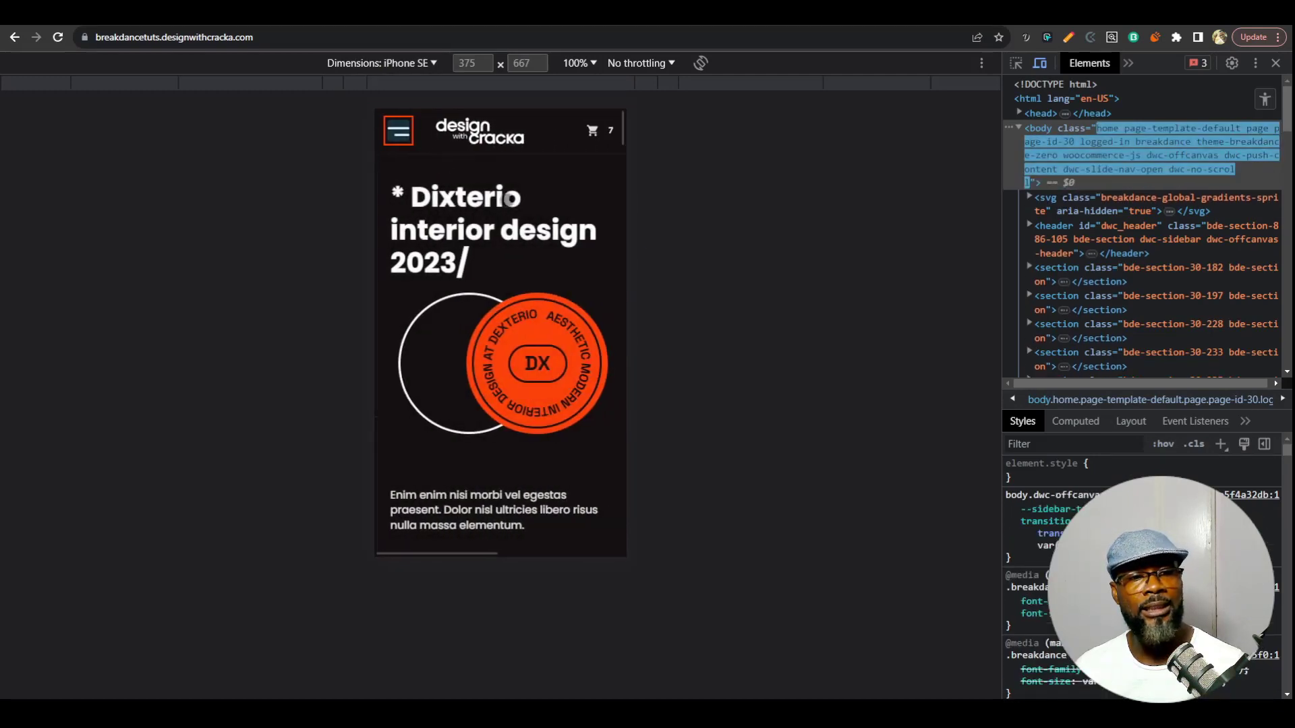
left_click(396, 126)
left_click(502, 206)
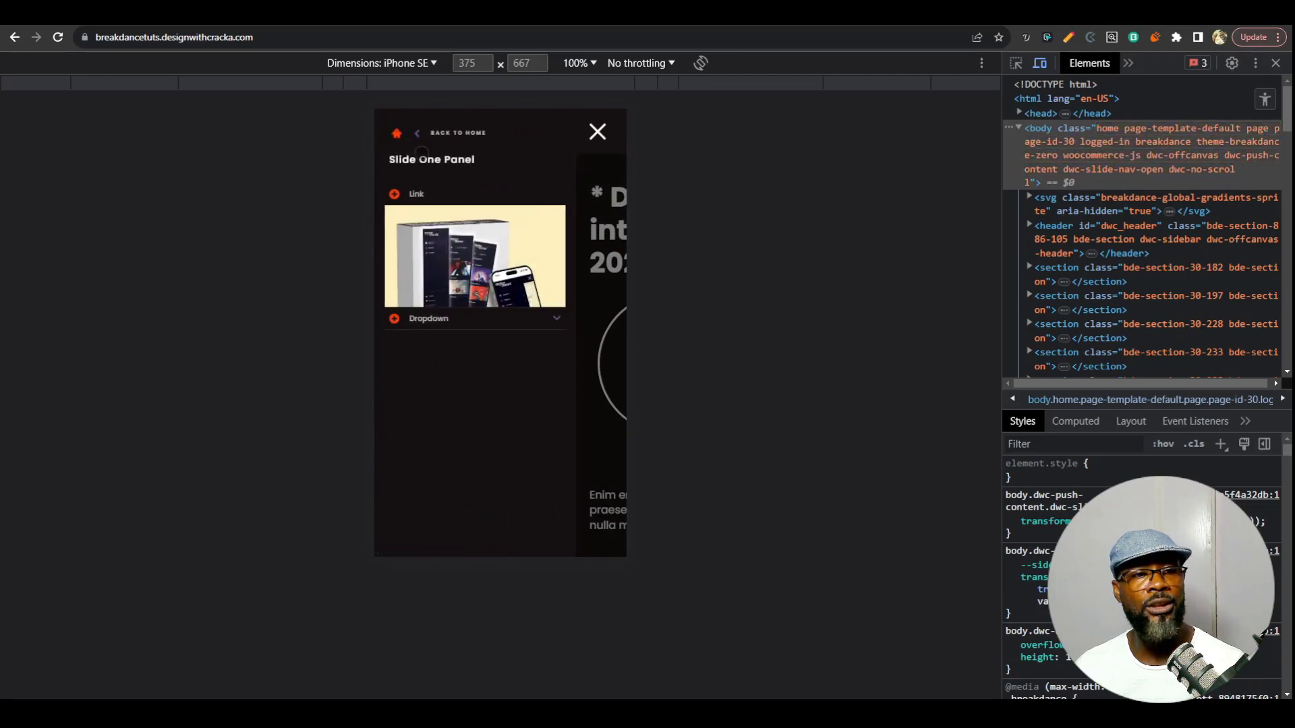
left_click(596, 132)
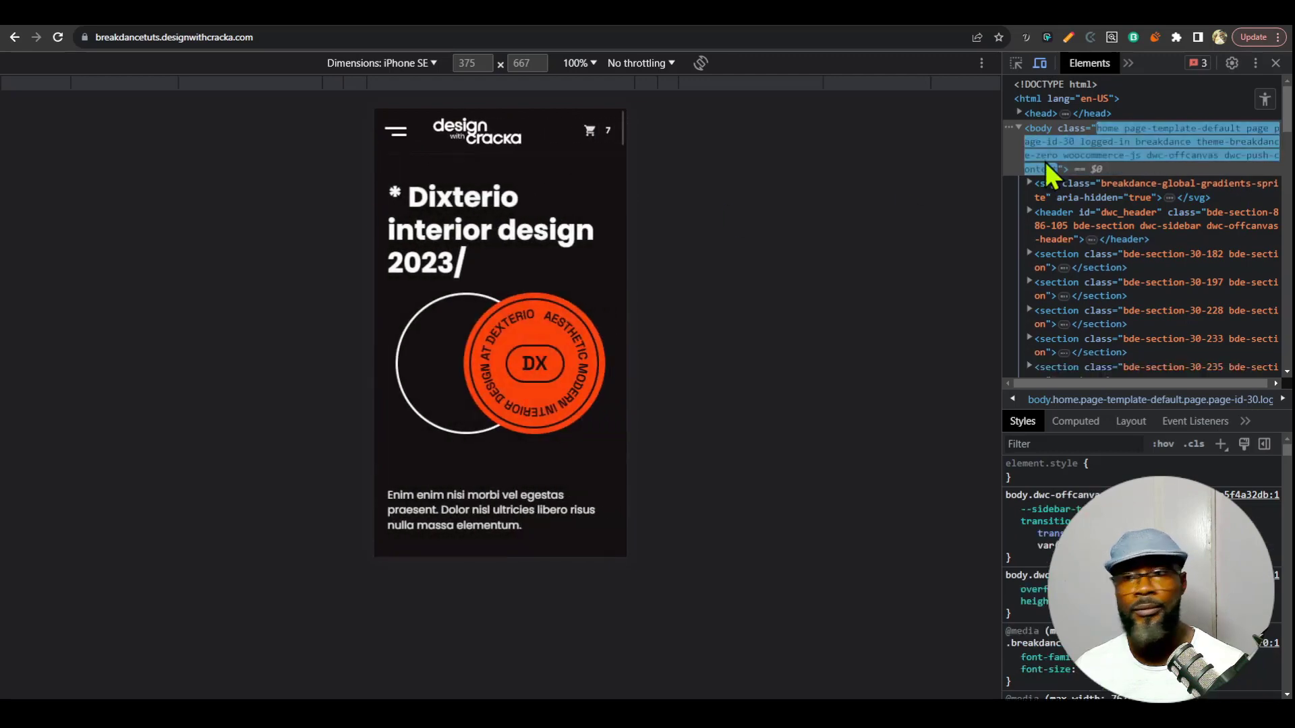
left_click(1276, 63)
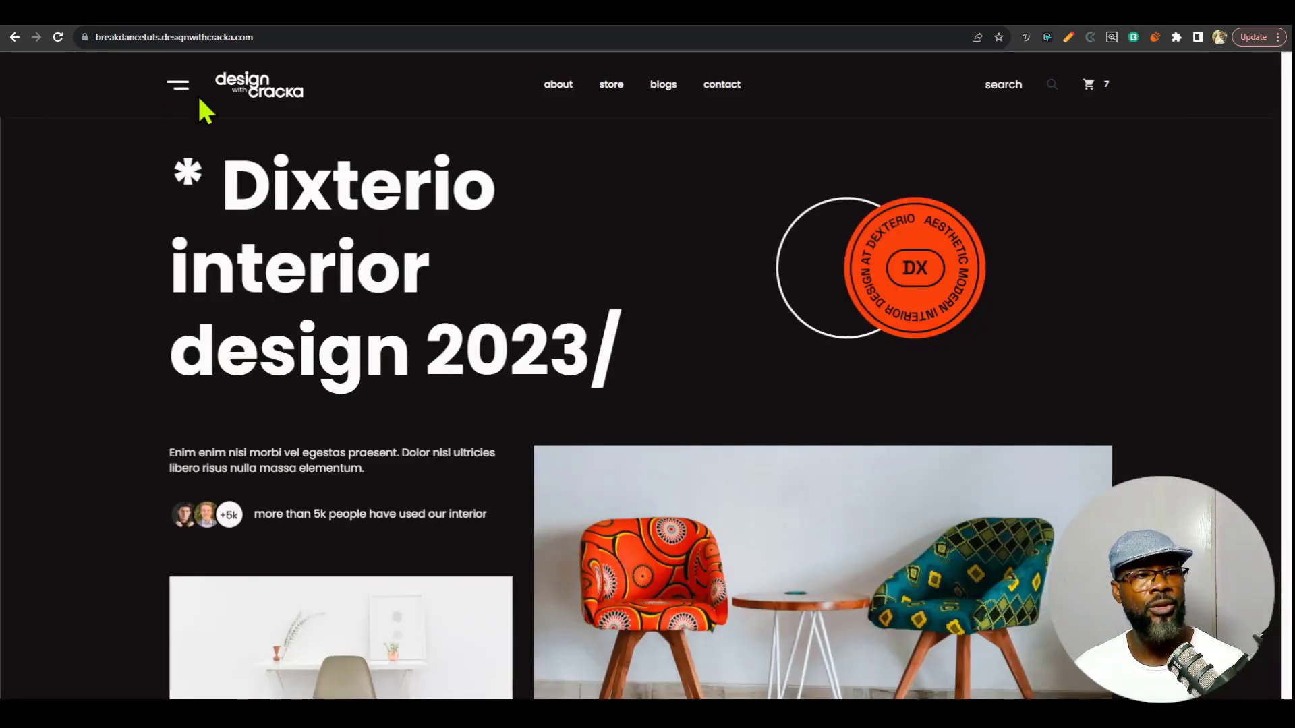
Test the off-canvas menu once more on the full-width live page, closing it through the page overlay
left_click(193, 91)
left_click(22, 84)
left_click(795, 276)
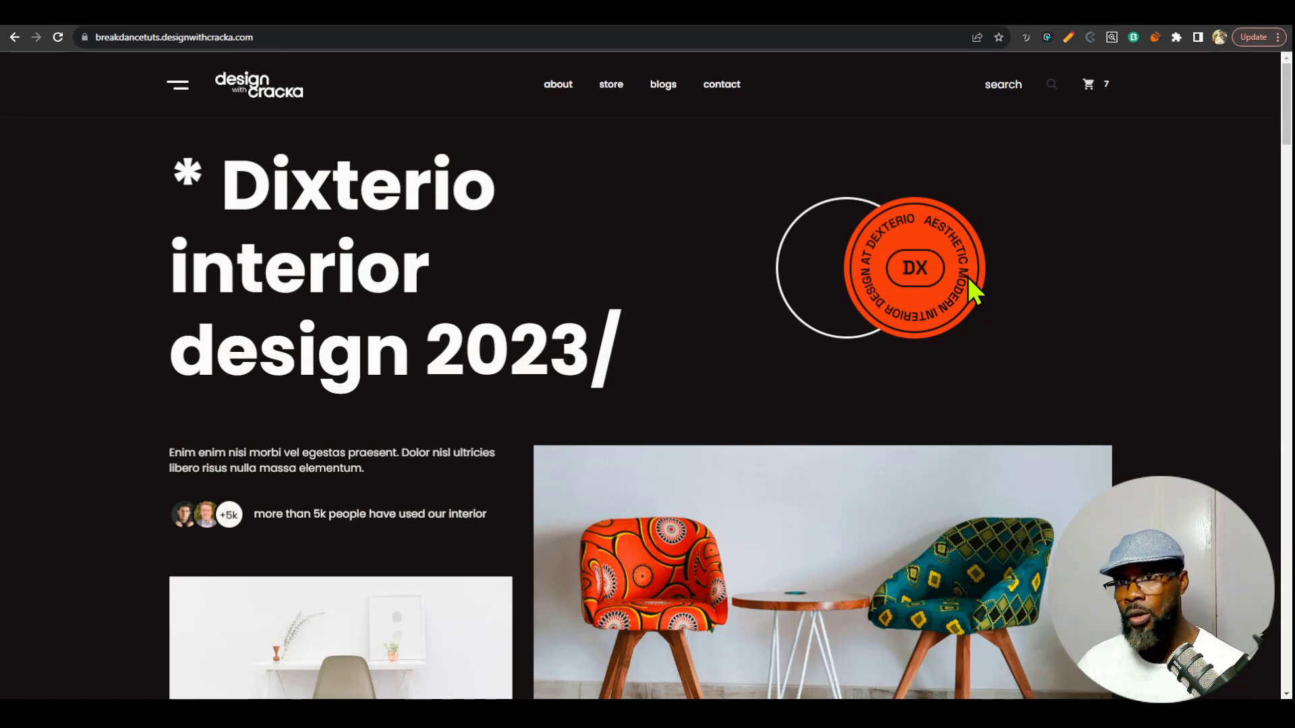
In the builder, set enableOffCanvas and offCanvasPushContent to 0 in the Code Block's JavaScript, and save
left_click(1015, 24)
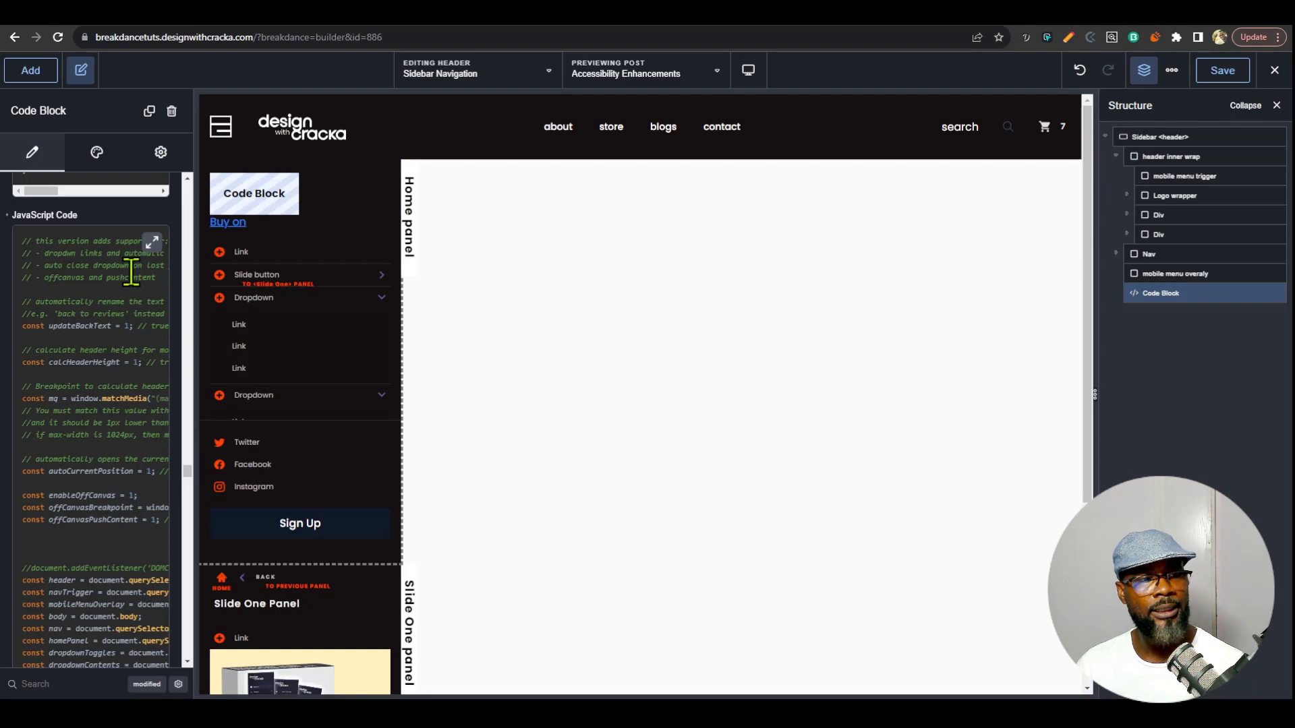
left_click(152, 243)
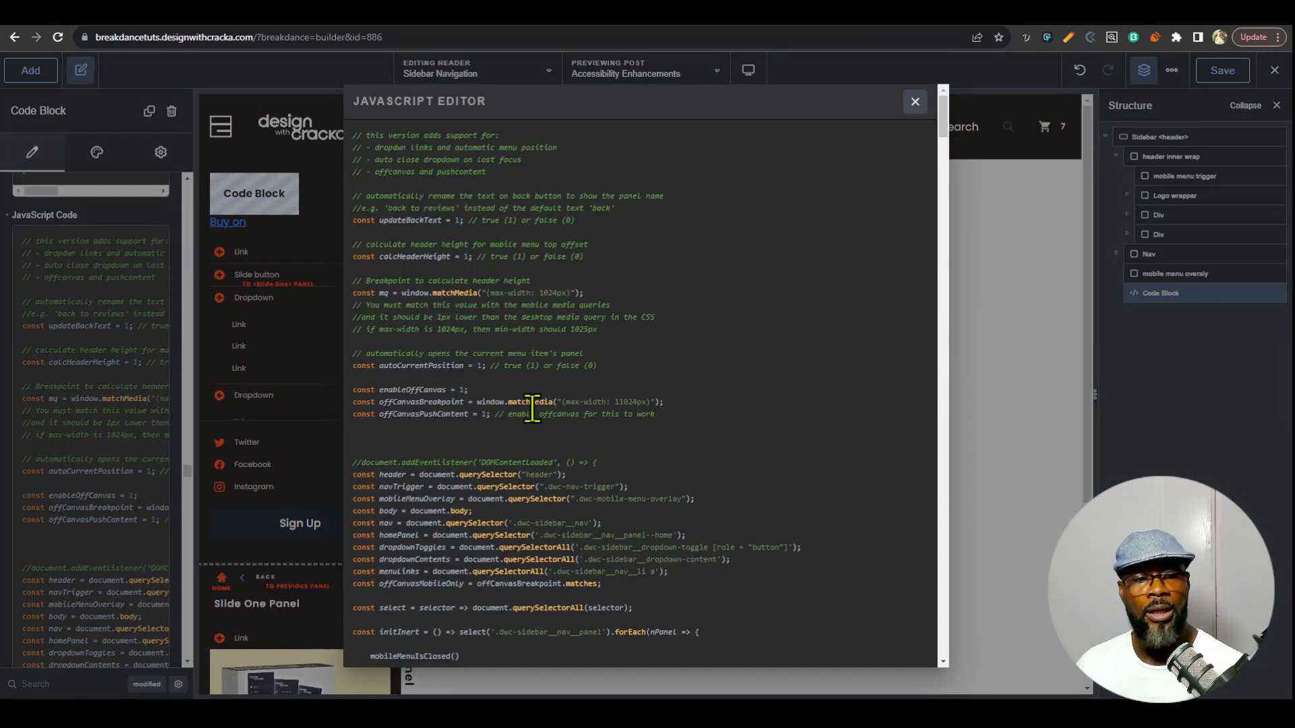
left_click(464, 390)
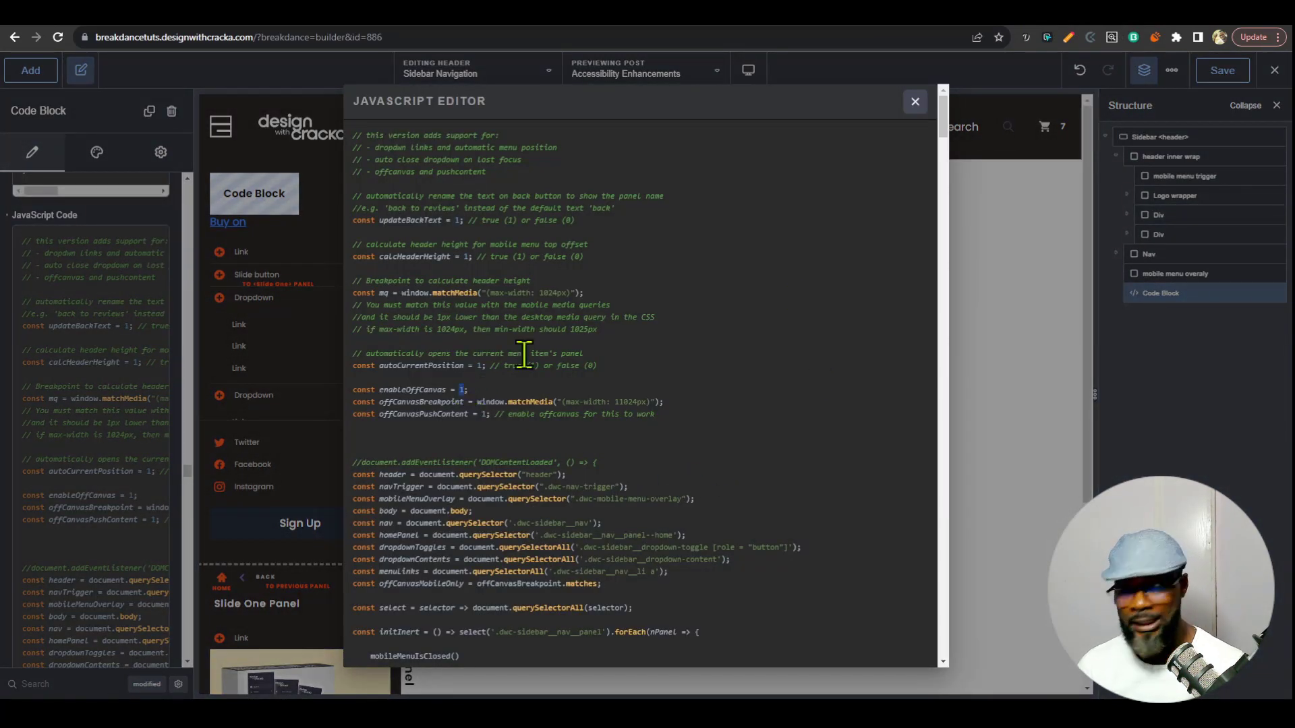
left_click(486, 415)
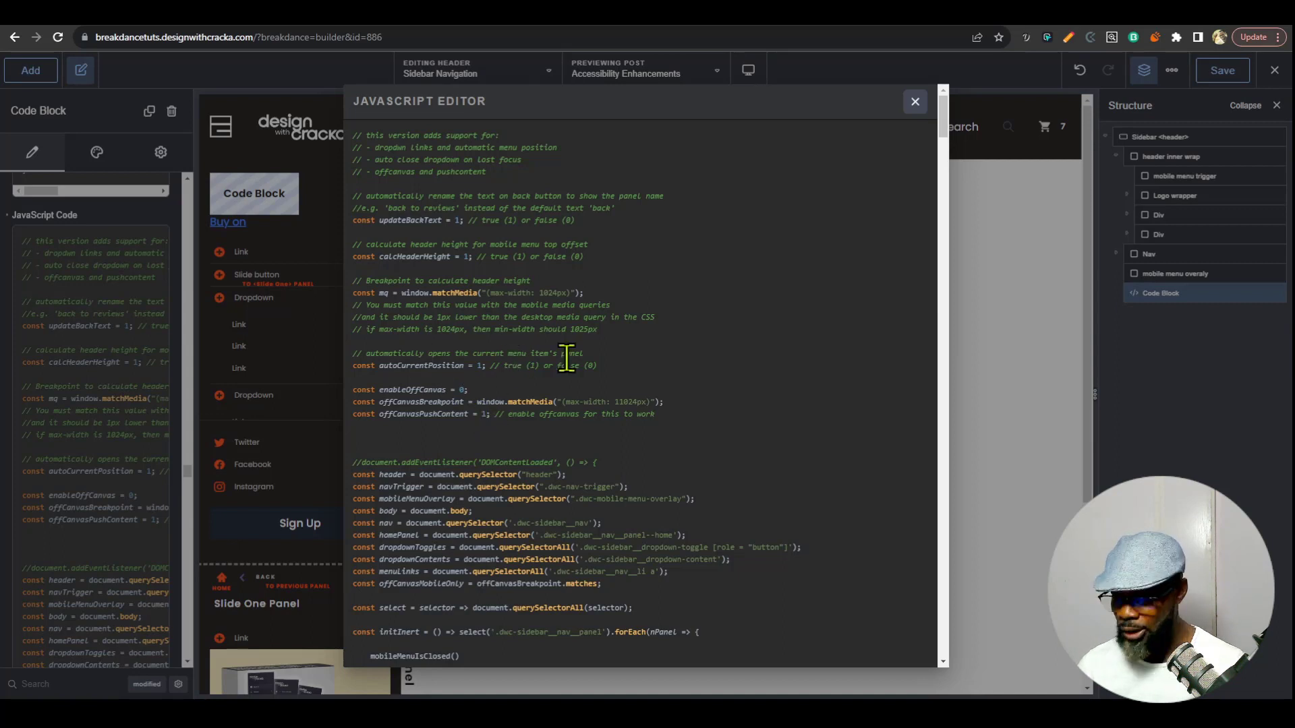
type("0")
left_click(916, 102)
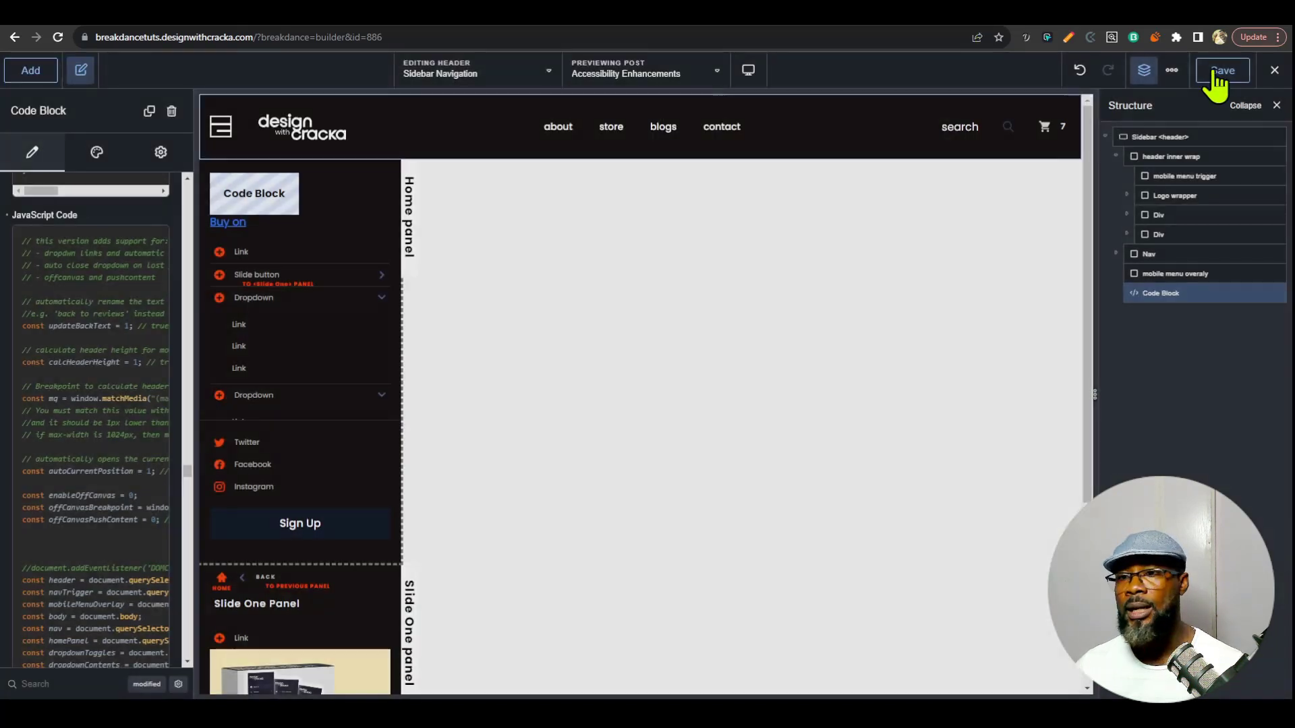
left_click(1221, 72)
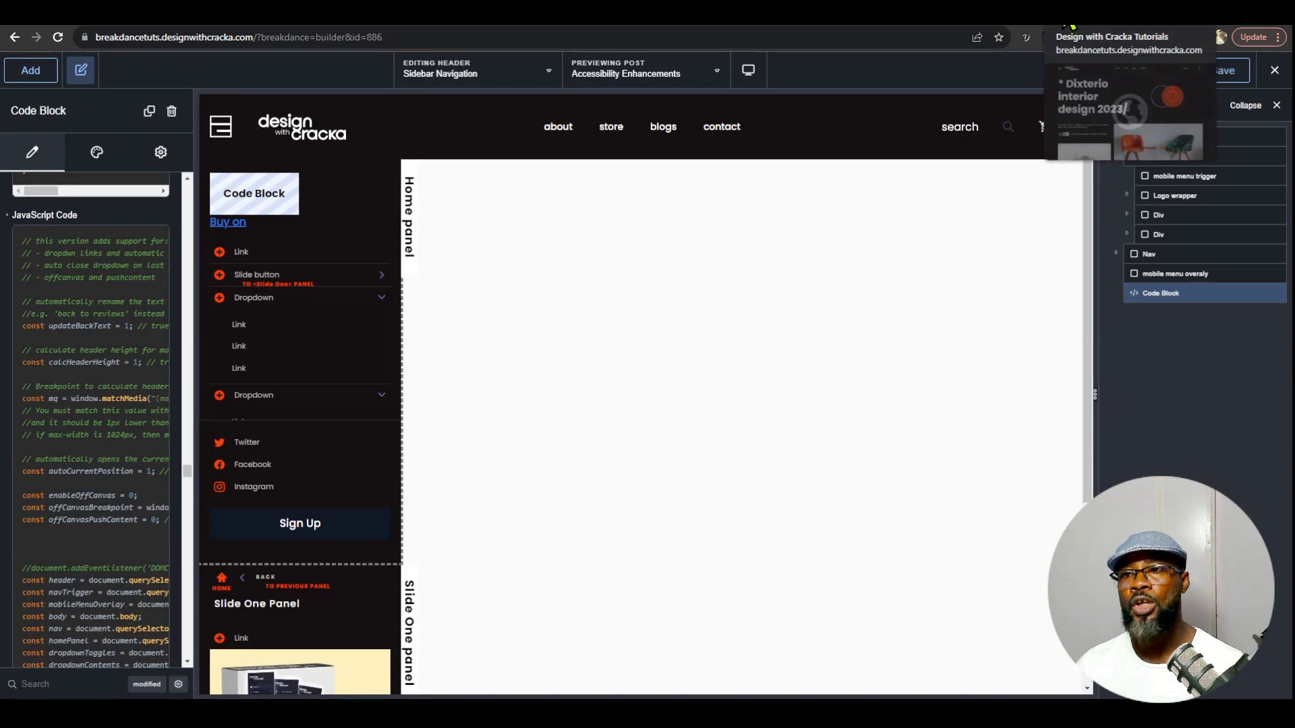
Check the live page's sidebar at desktop width, and repeatedly open and close its mobile menu in the iPhone SE preview
left_click(1070, 21)
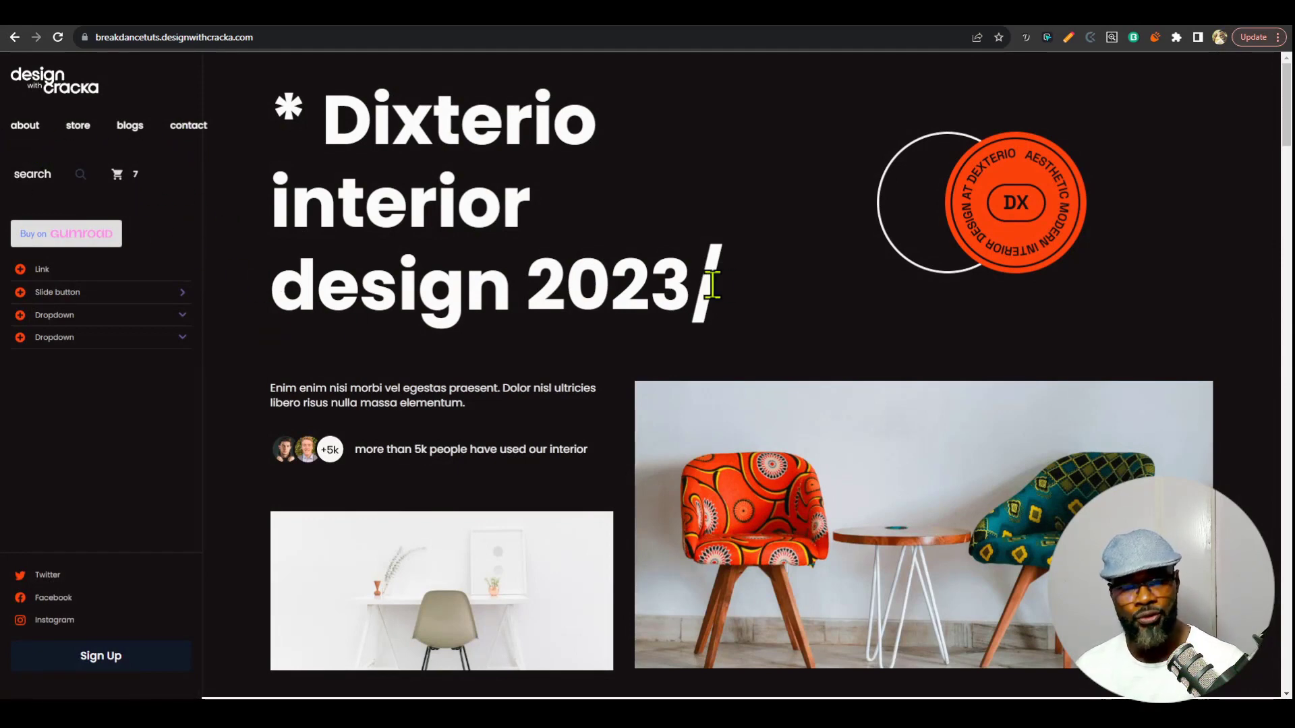
key("ctrl+shift+i")
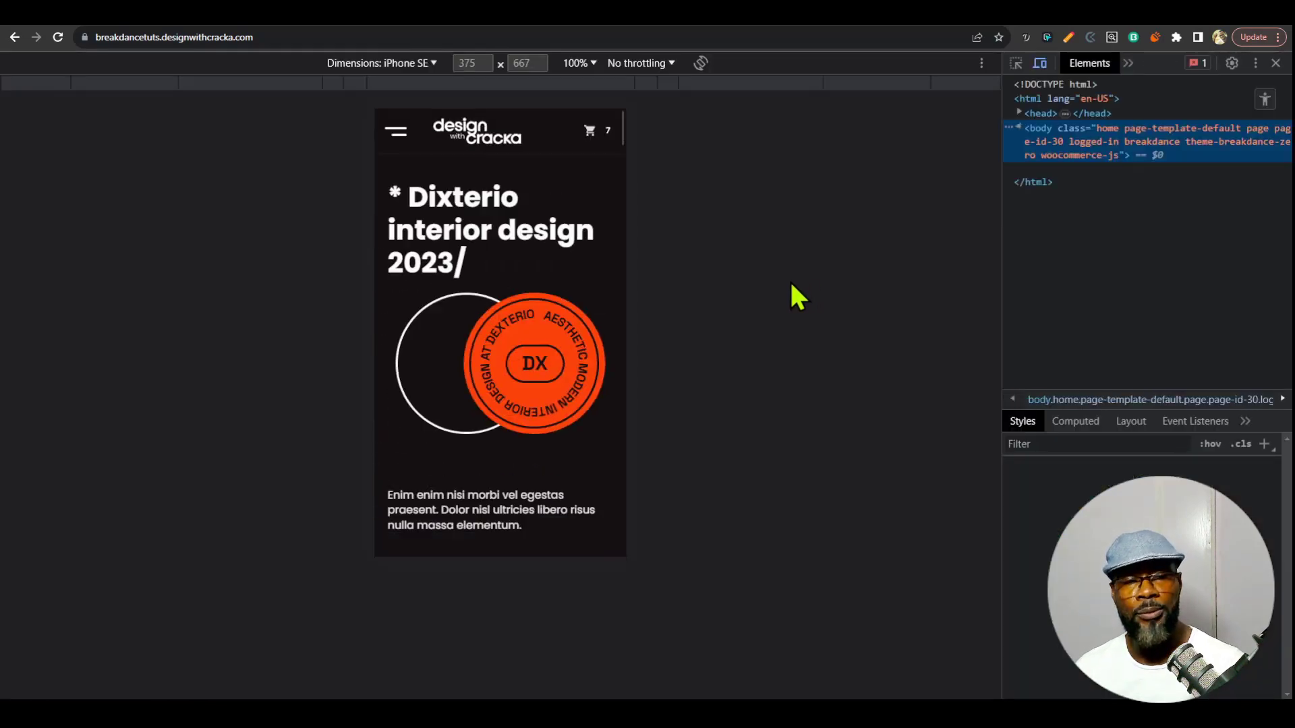
left_click(392, 129)
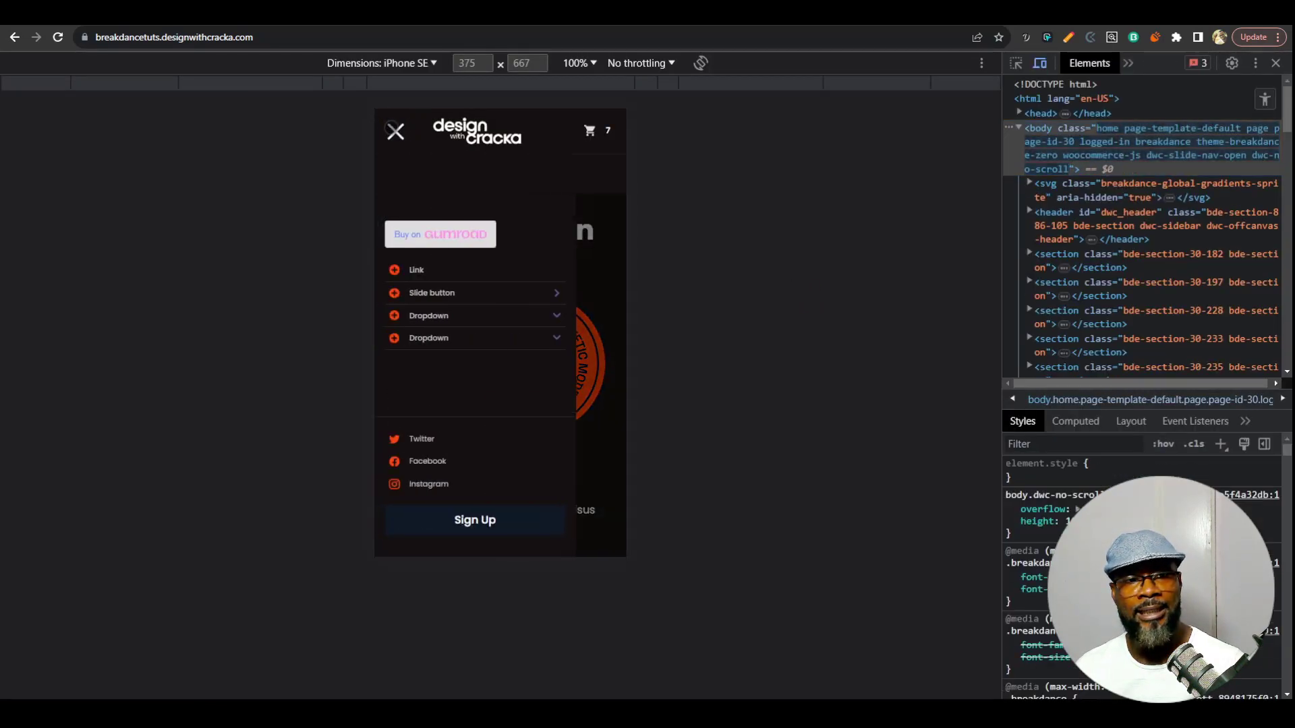
left_click(395, 131)
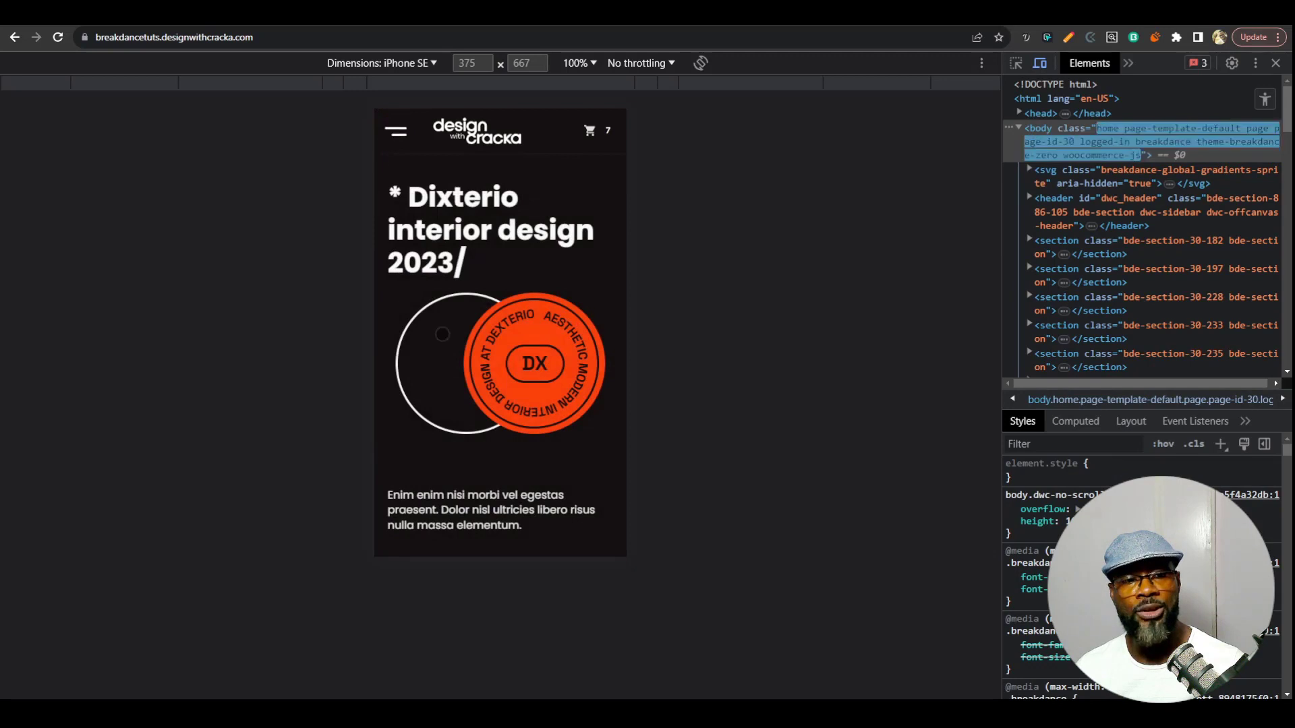
left_click(397, 131)
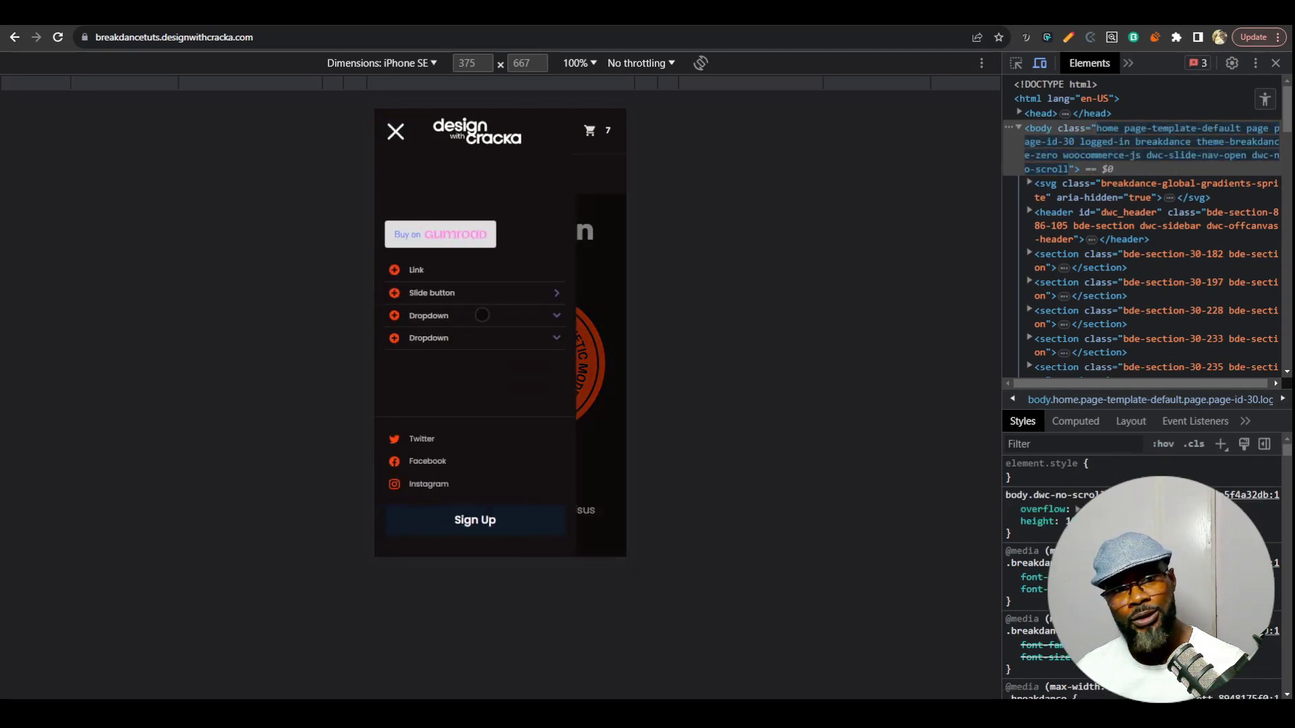
left_click(395, 131)
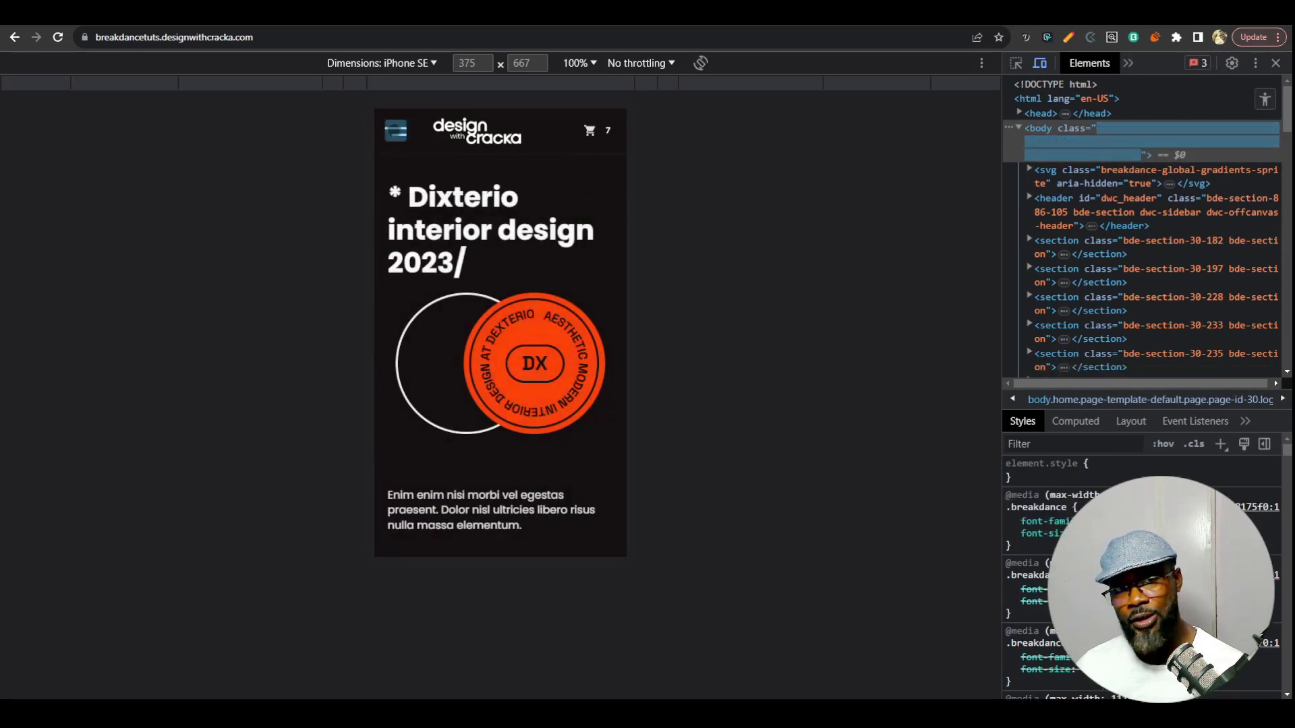
left_click(395, 130)
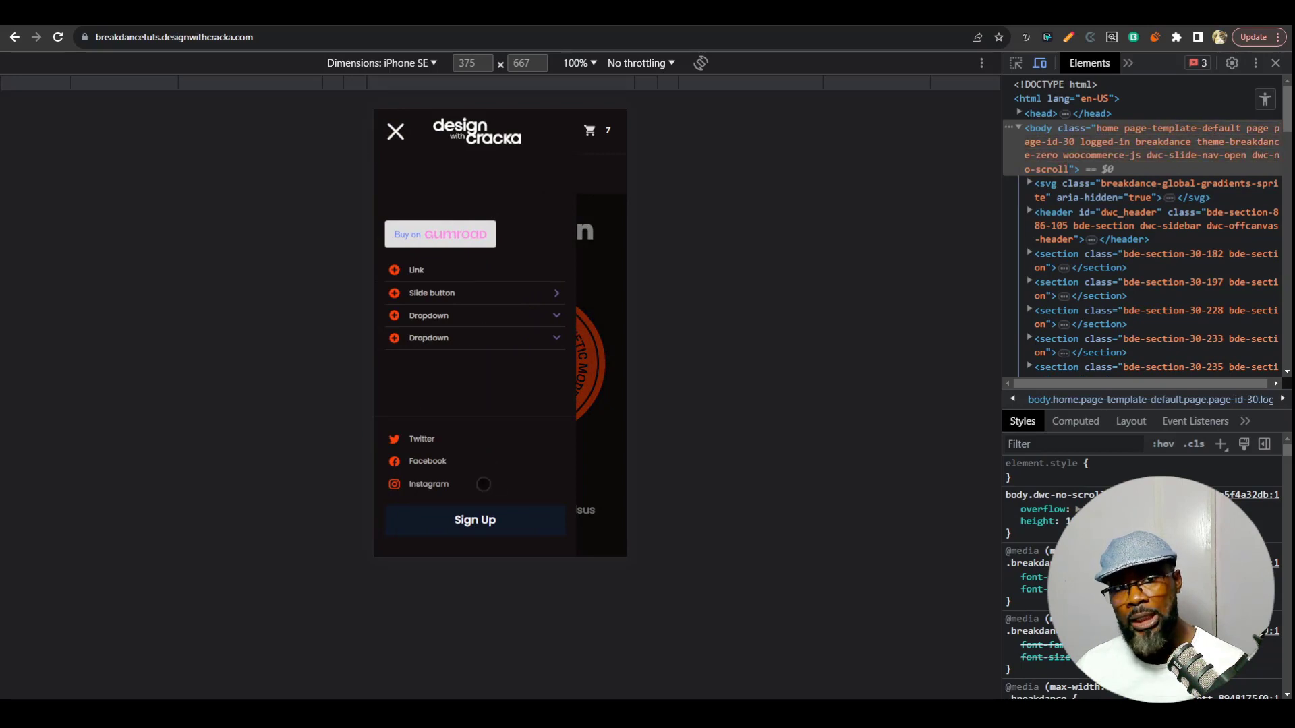
left_click(399, 130)
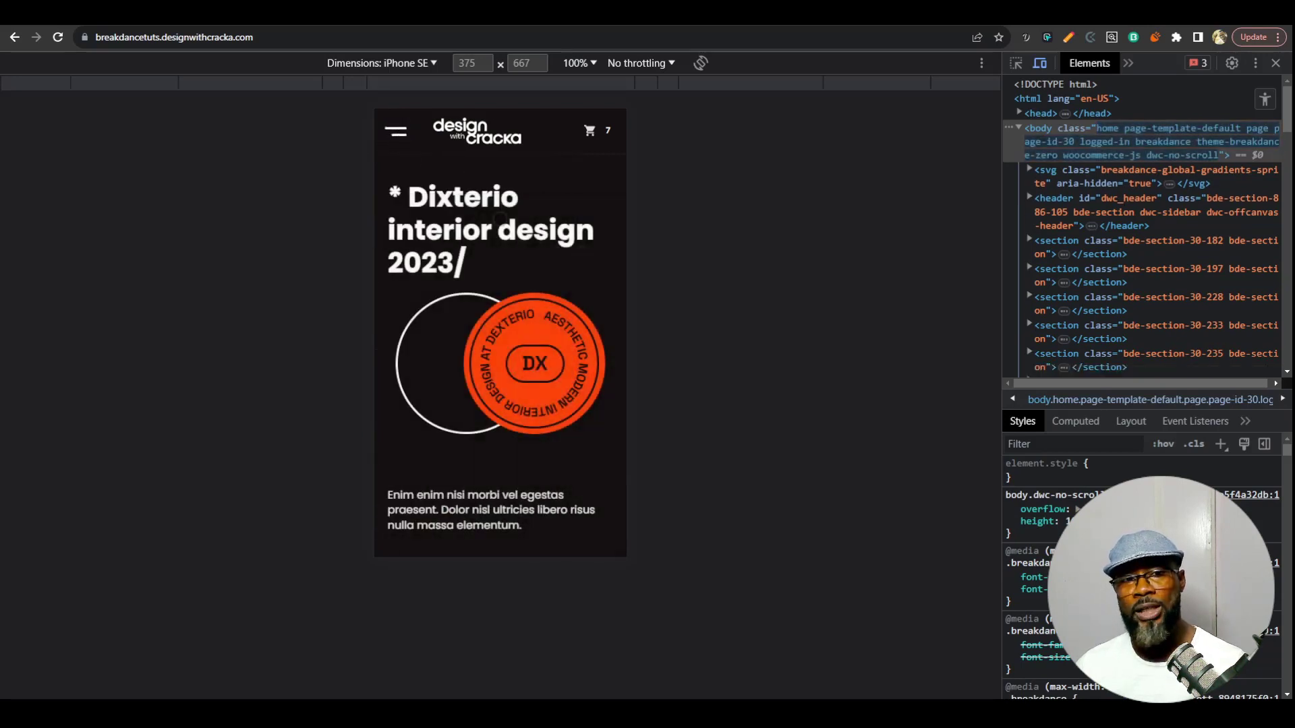
left_click(397, 131)
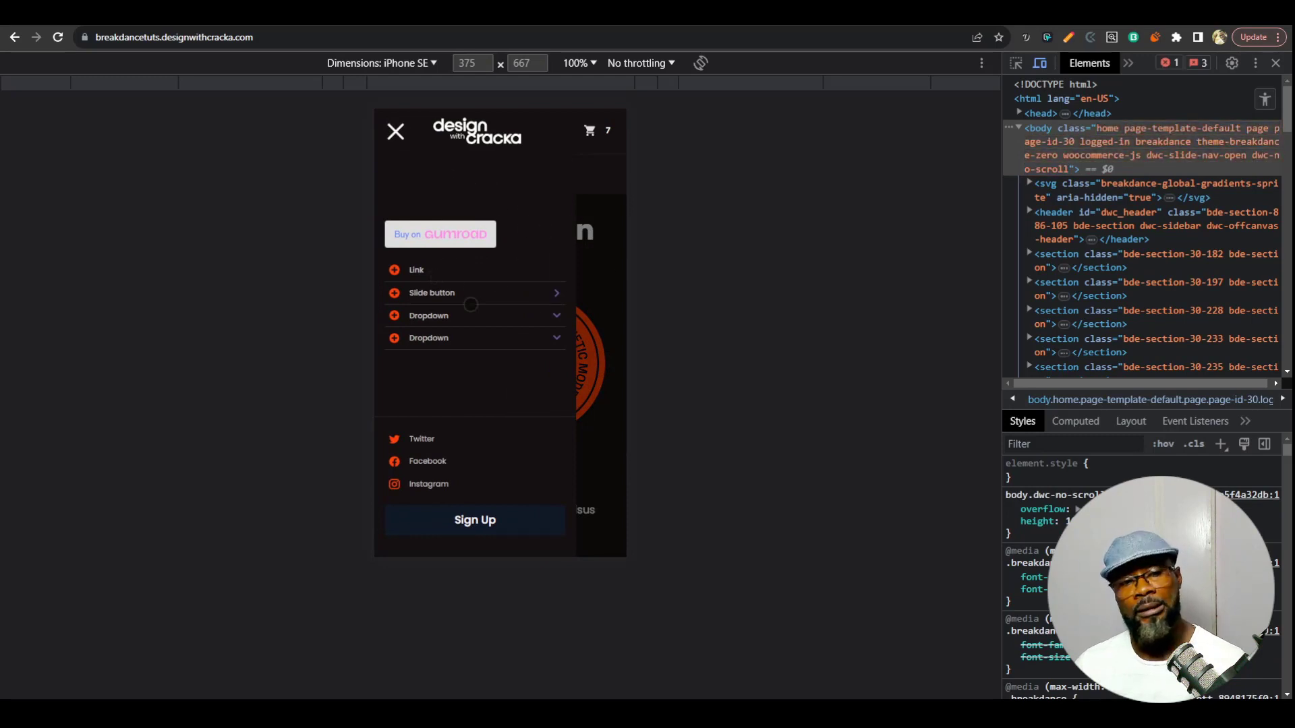
left_click(397, 132)
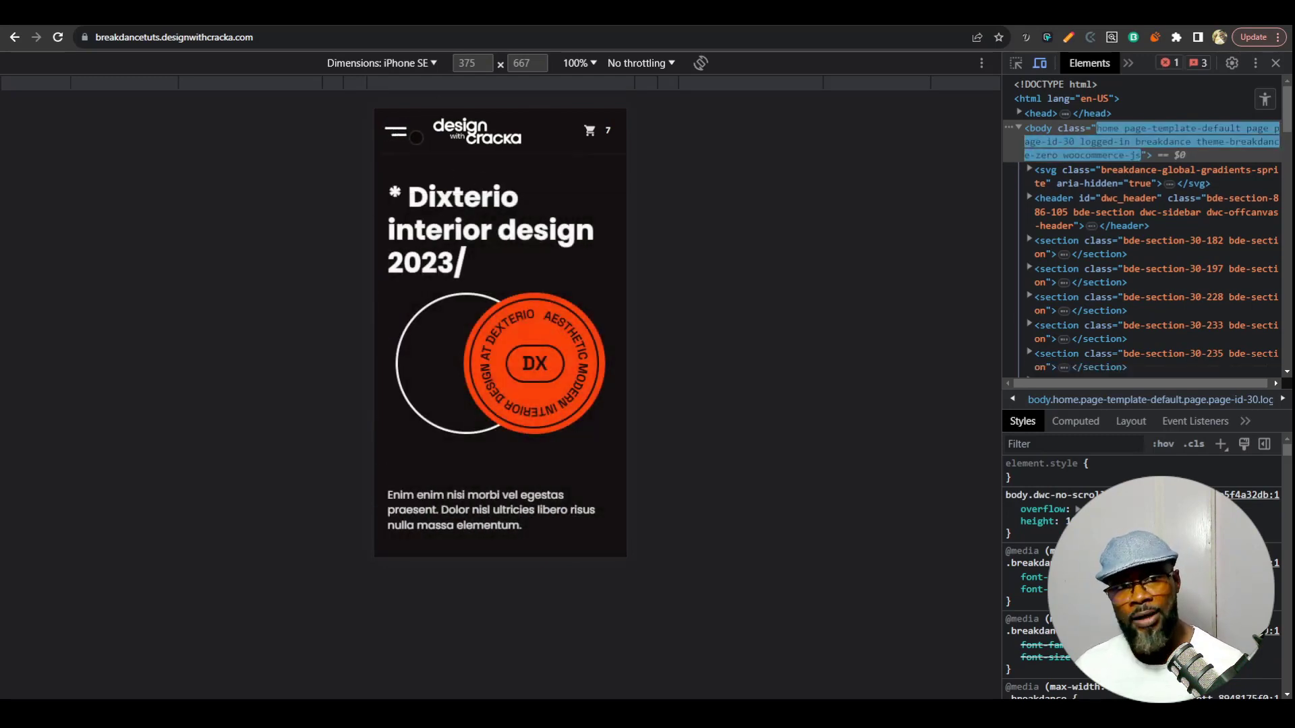
left_click(398, 135)
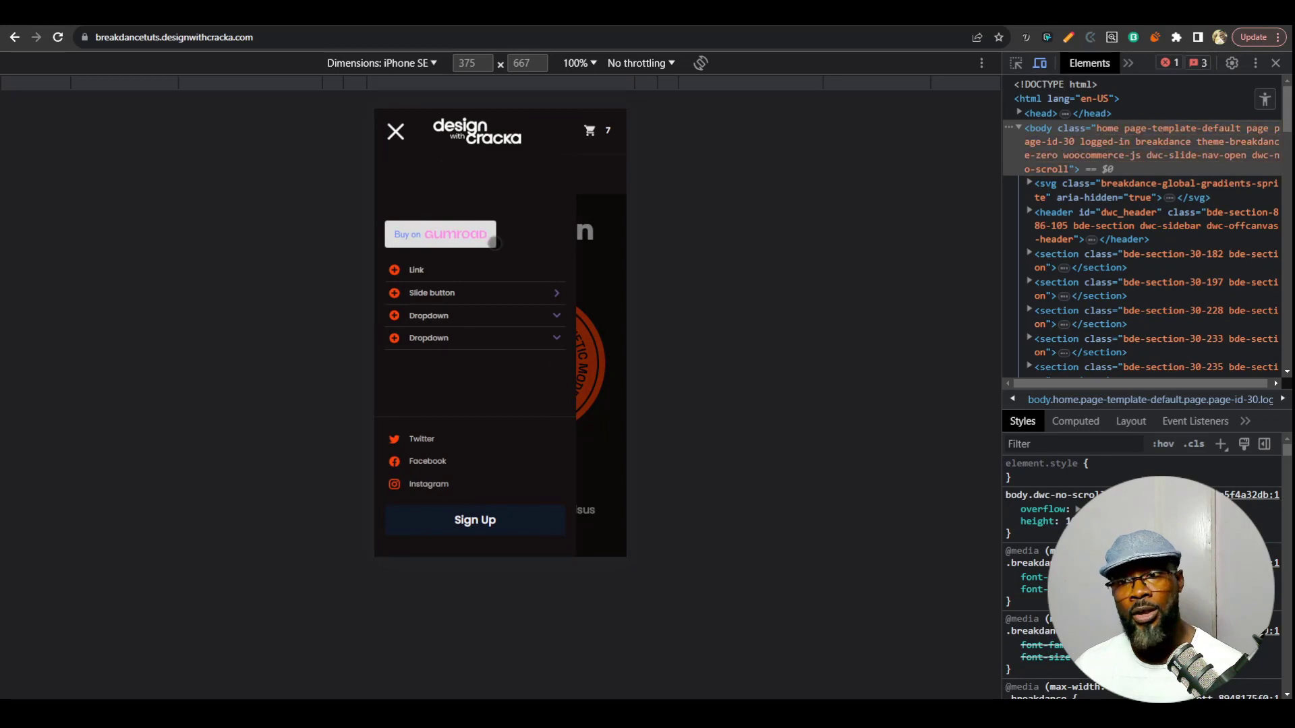
Set enableOffCanvas to 1 in the builder's Code Block JavaScript, and turn off device emulation on the live page
left_click(1007, 8)
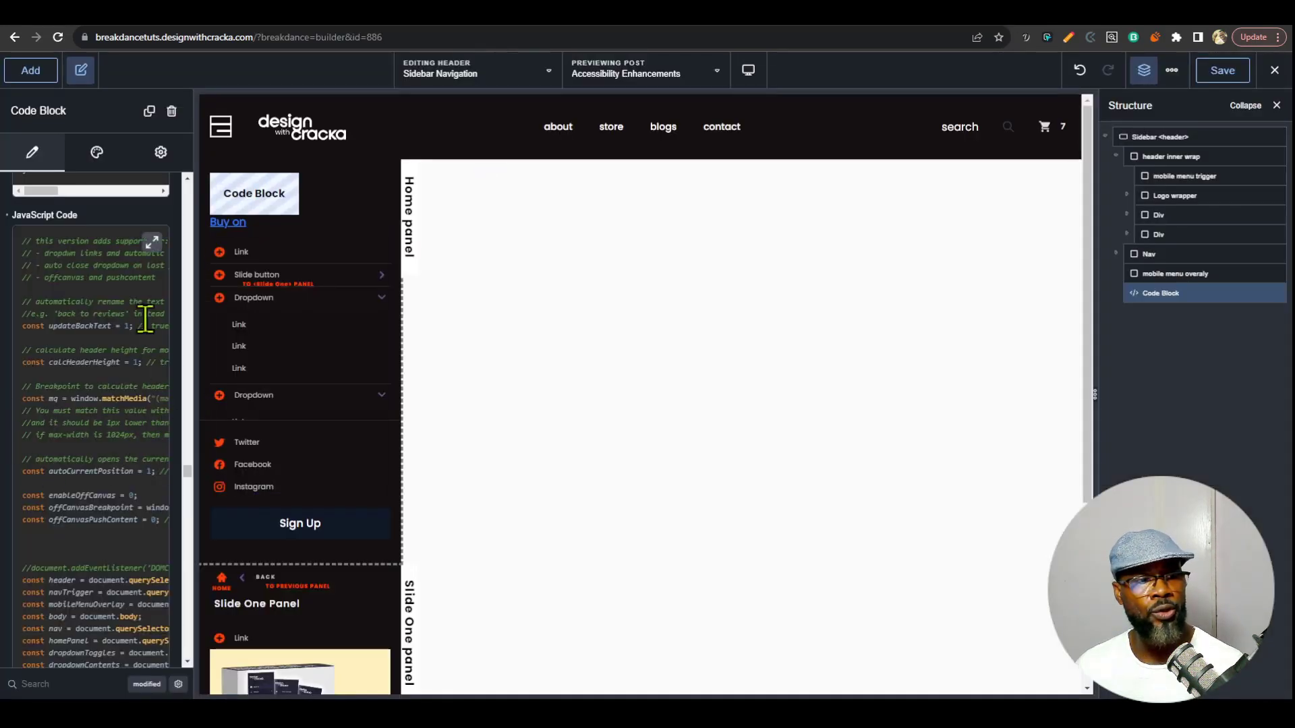
left_click(153, 241)
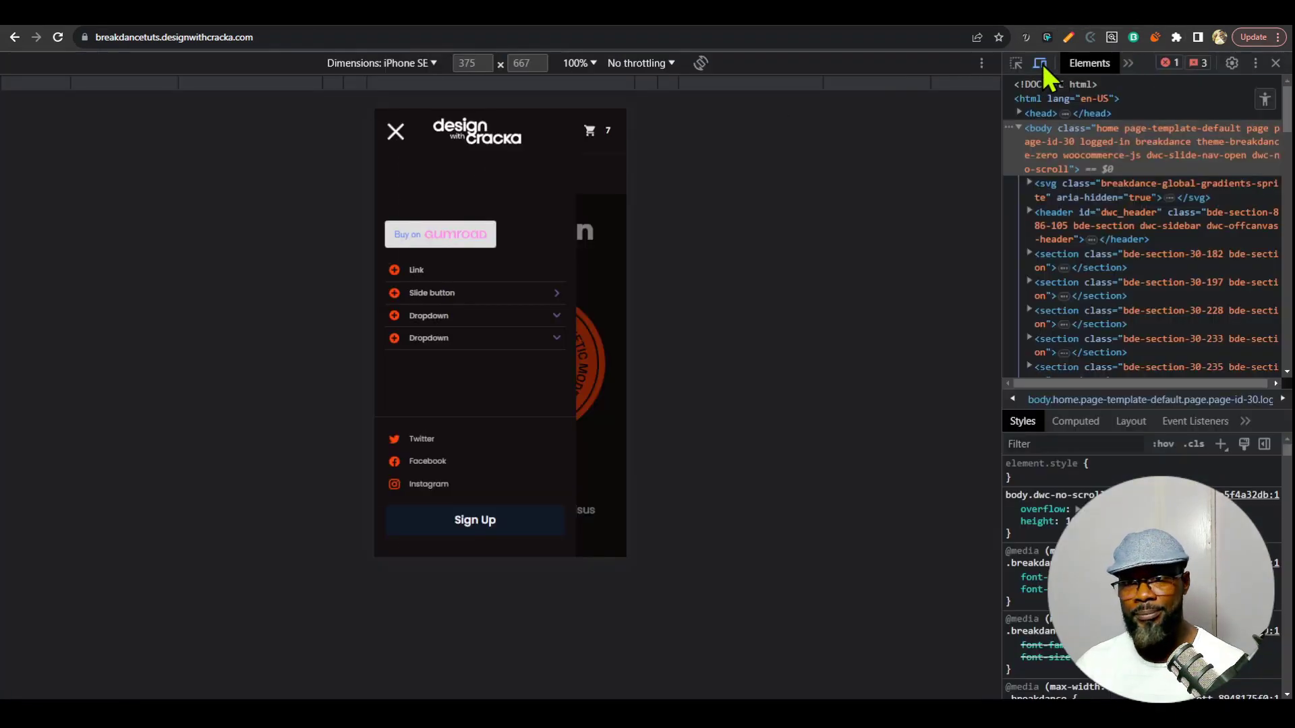
left_click(1041, 63)
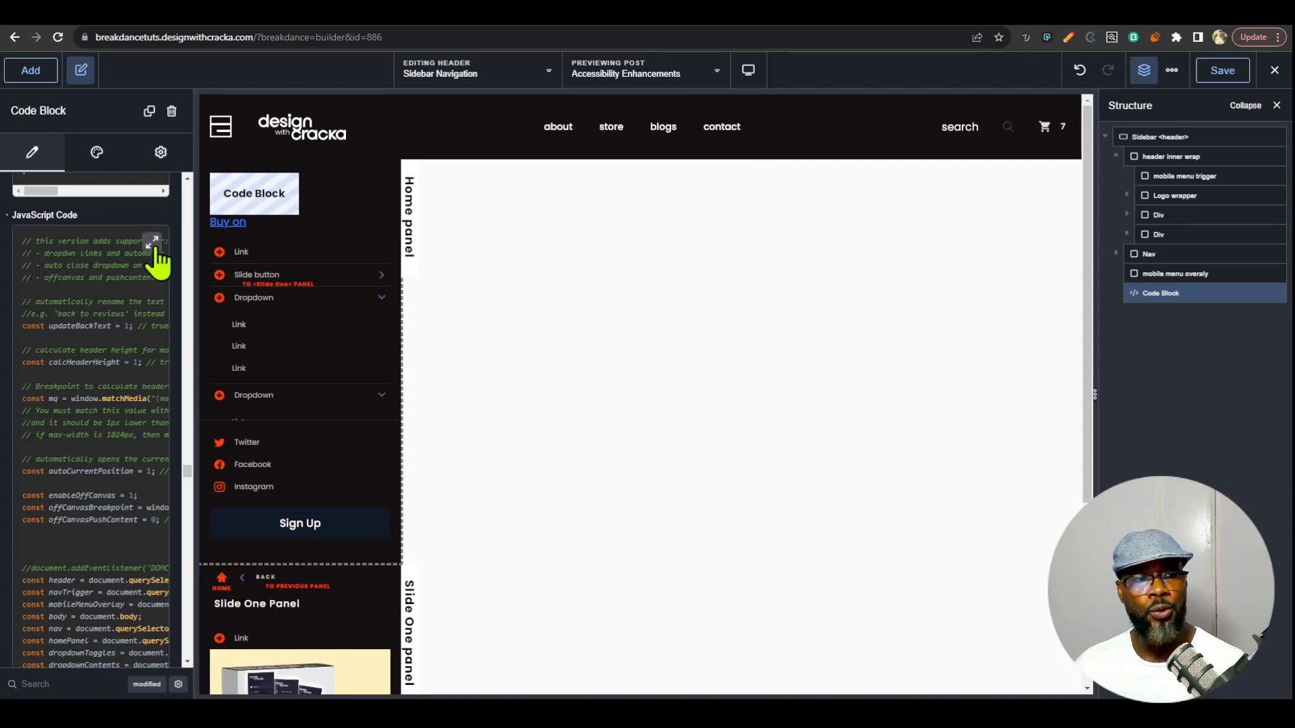
Set the offCanvasBreakpoint max-width to 767px in the Code Block's JavaScript and save the header
left_click(153, 243)
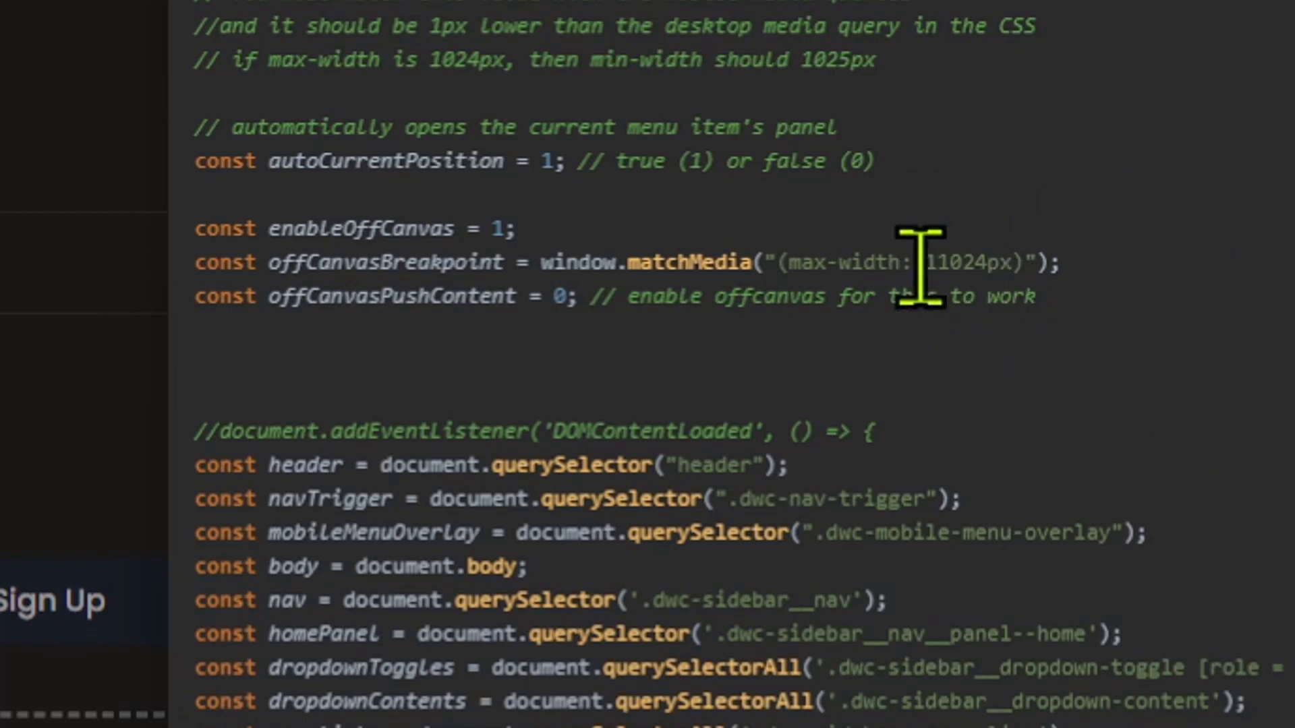
left_click_drag(926, 267, 987, 263)
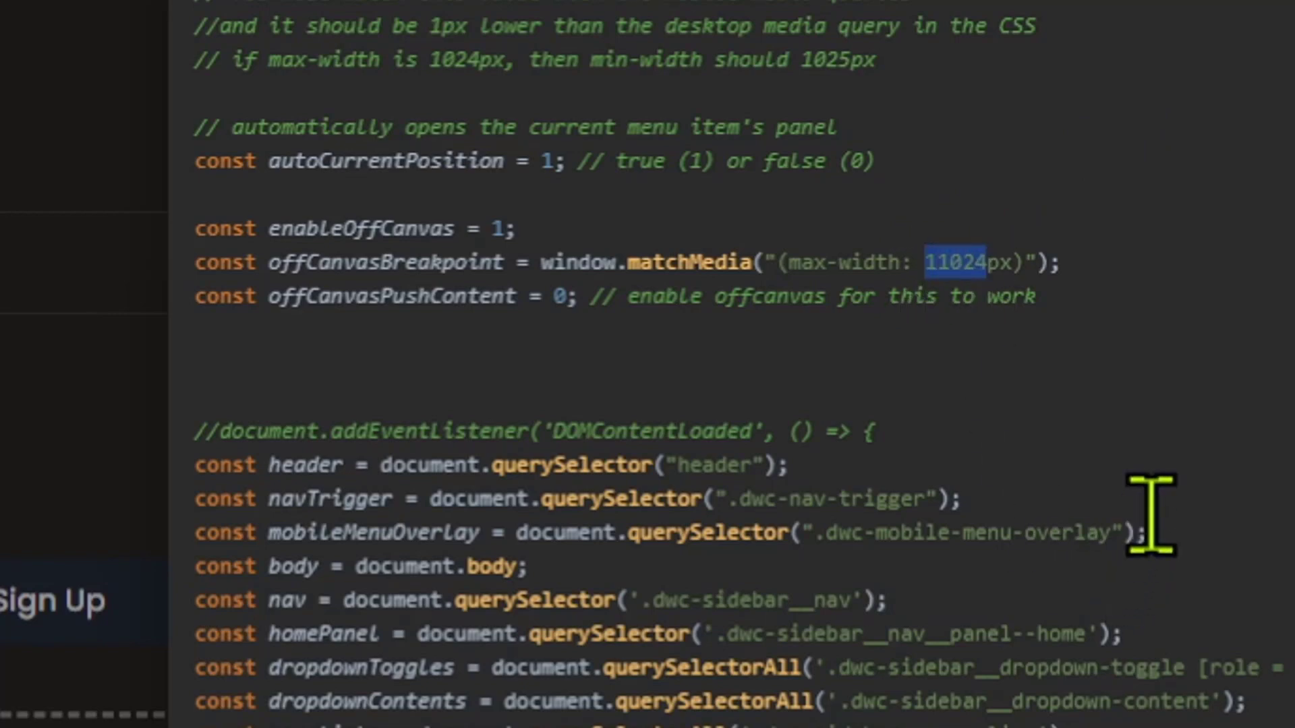
type("767")
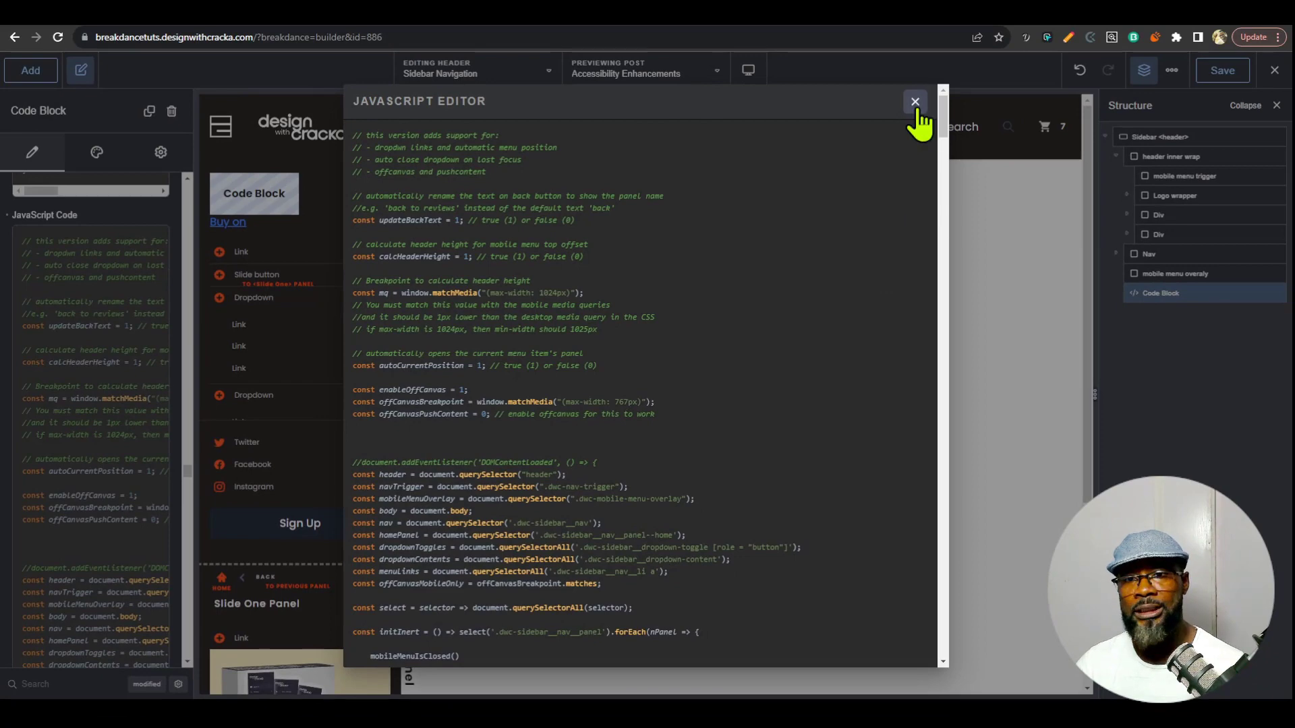
left_click(915, 103)
left_click(1230, 77)
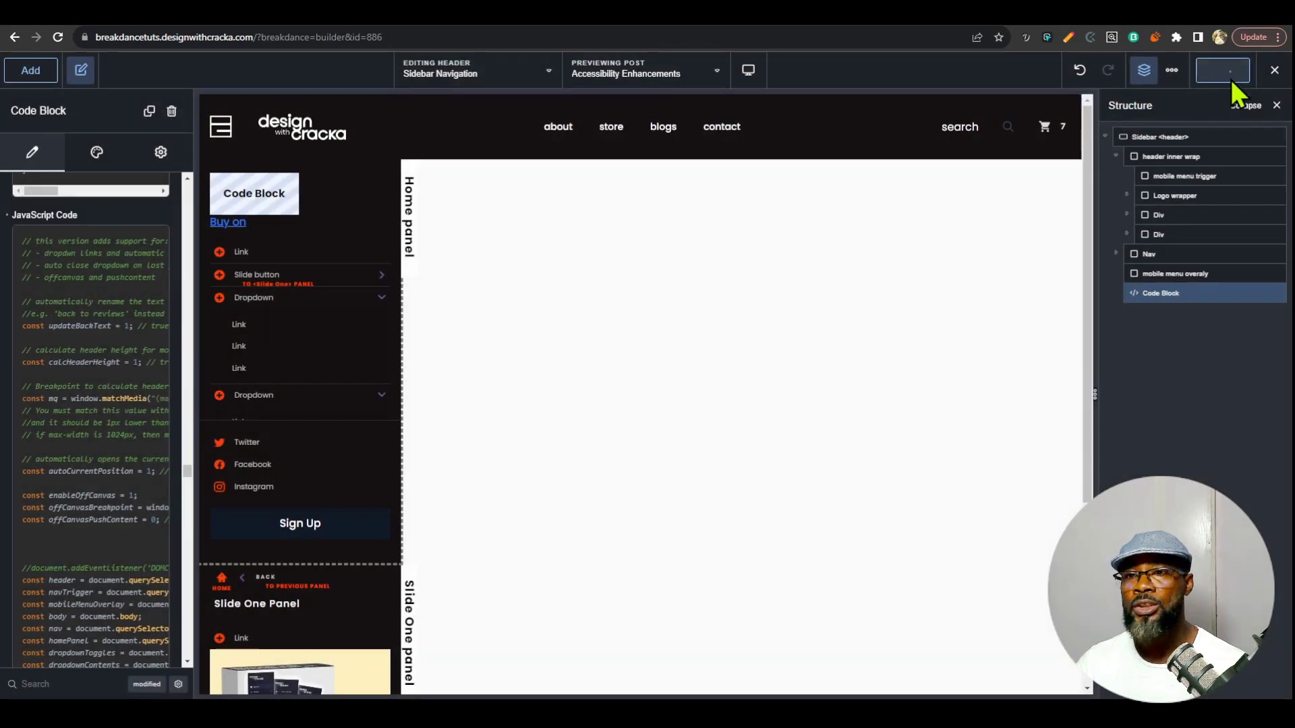
Reload the live page at desktop width, and open and close its off-canvas menu twice in the iPhone SE preview
left_click(1074, 10)
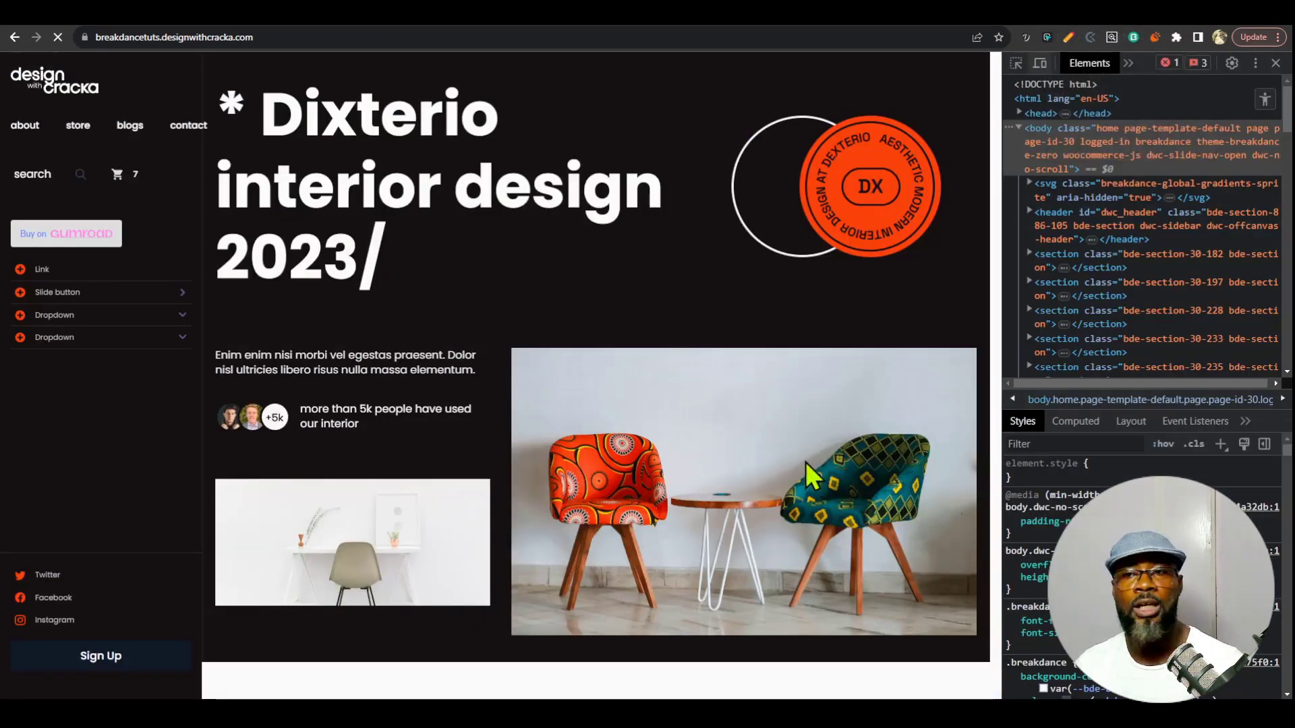
key("F5")
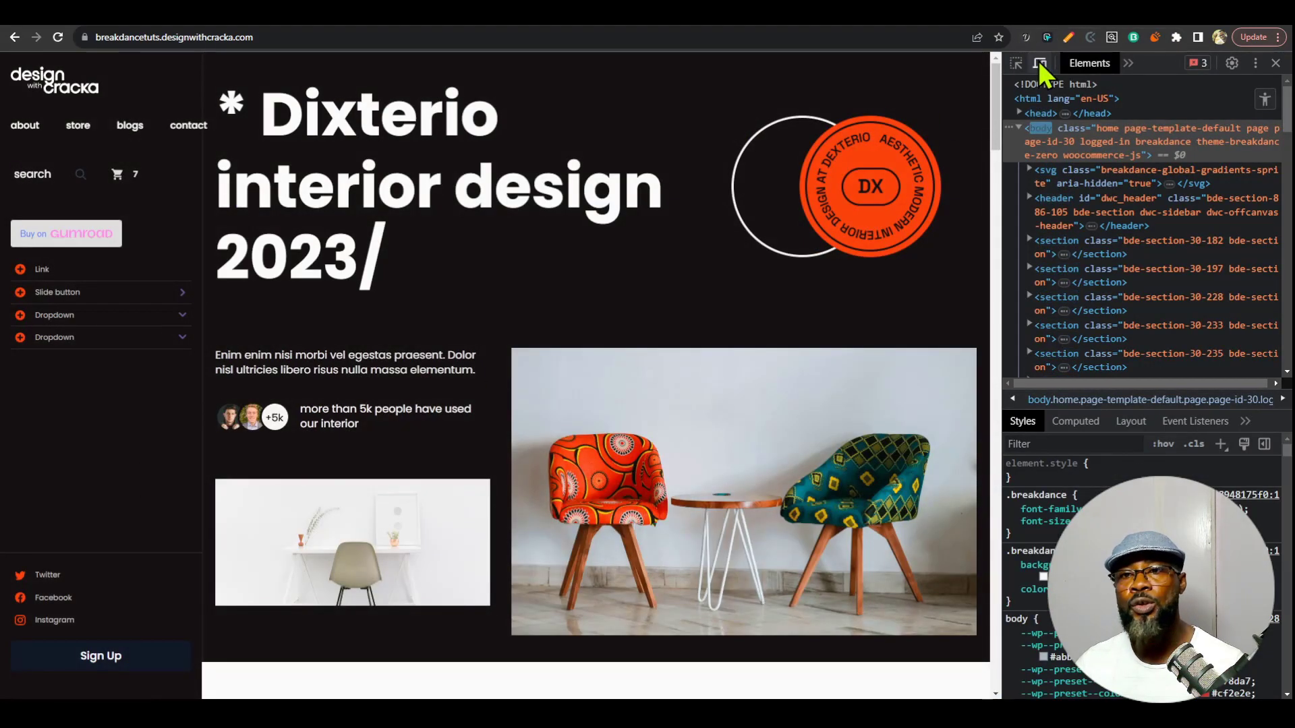
left_click(1040, 63)
left_click(416, 134)
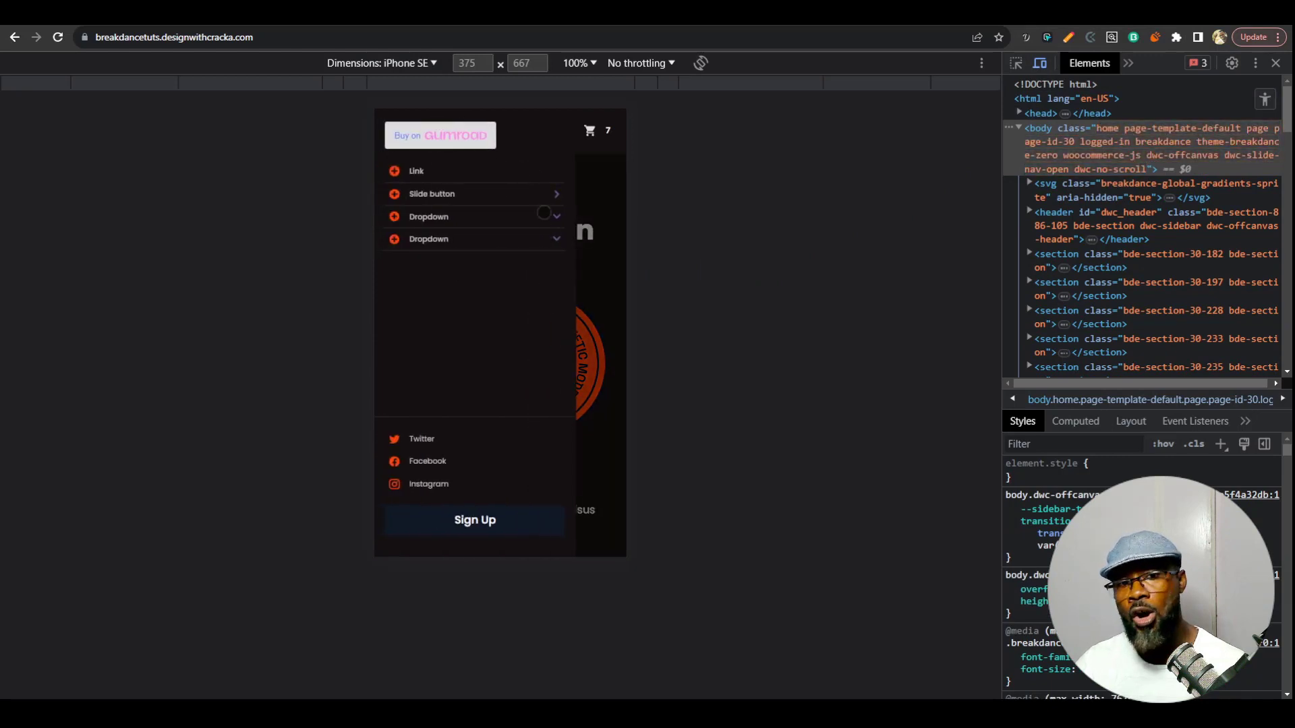
left_click(592, 264)
left_click(399, 131)
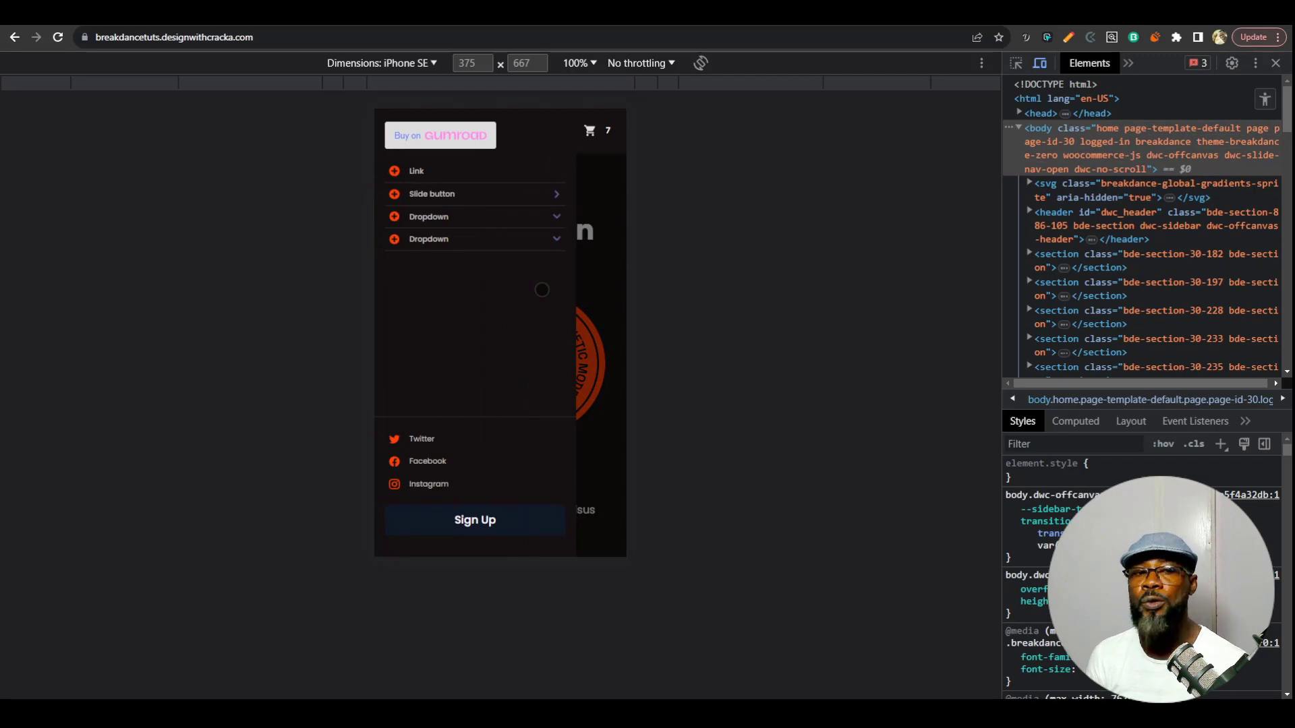
left_click(594, 282)
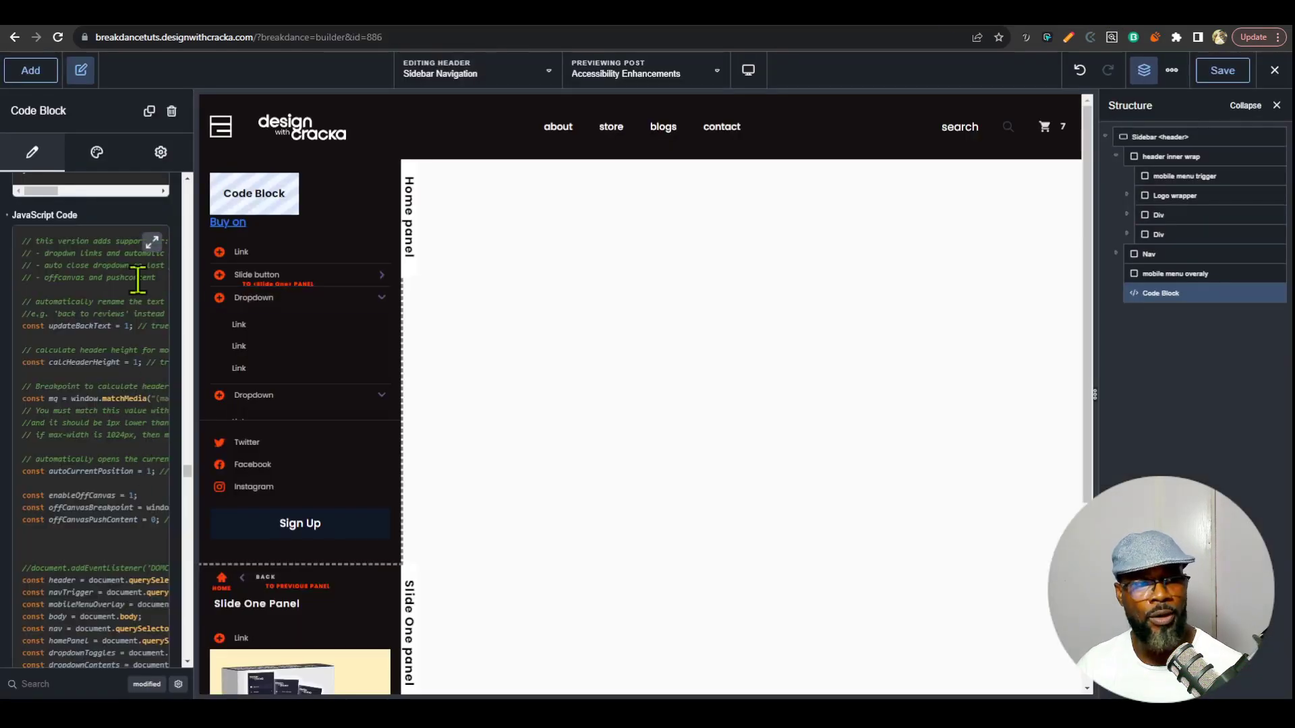
In the builder, set offCanvasPushContent to 1 in the Code Block's JavaScript and save
left_click(154, 243)
double_click(485, 414)
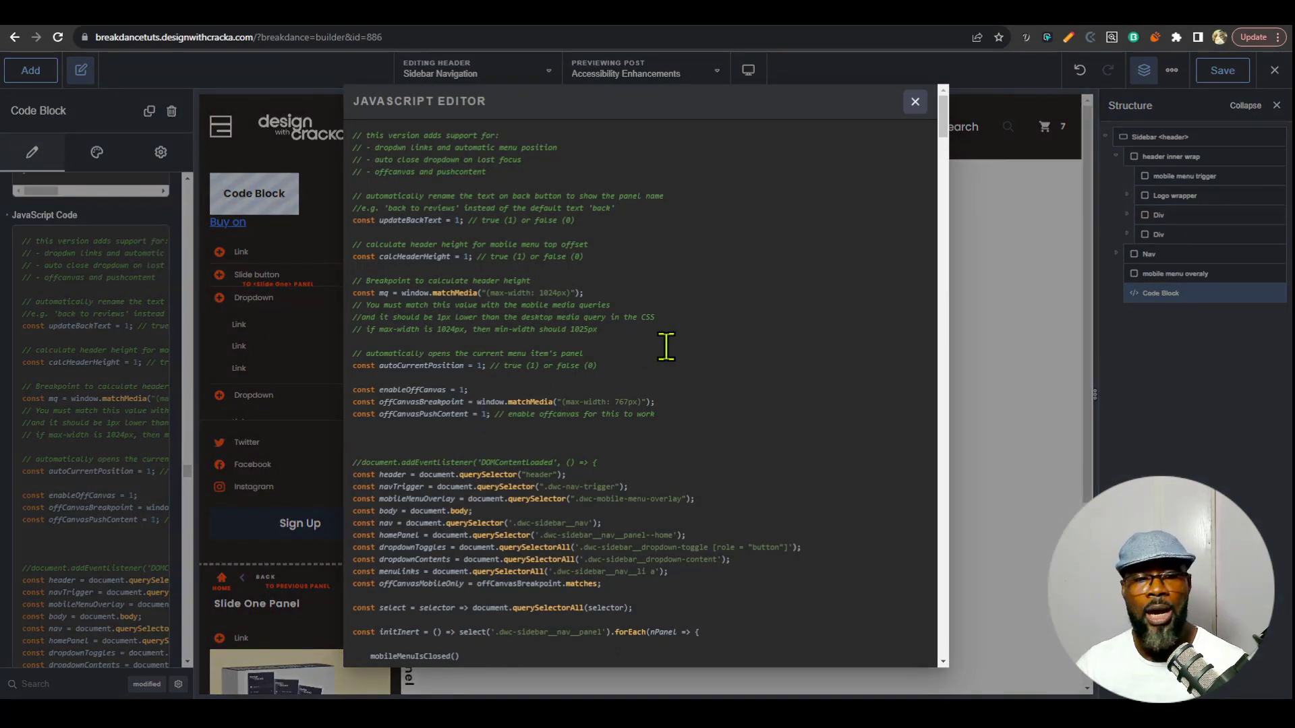
left_click_drag(612, 402, 629, 403)
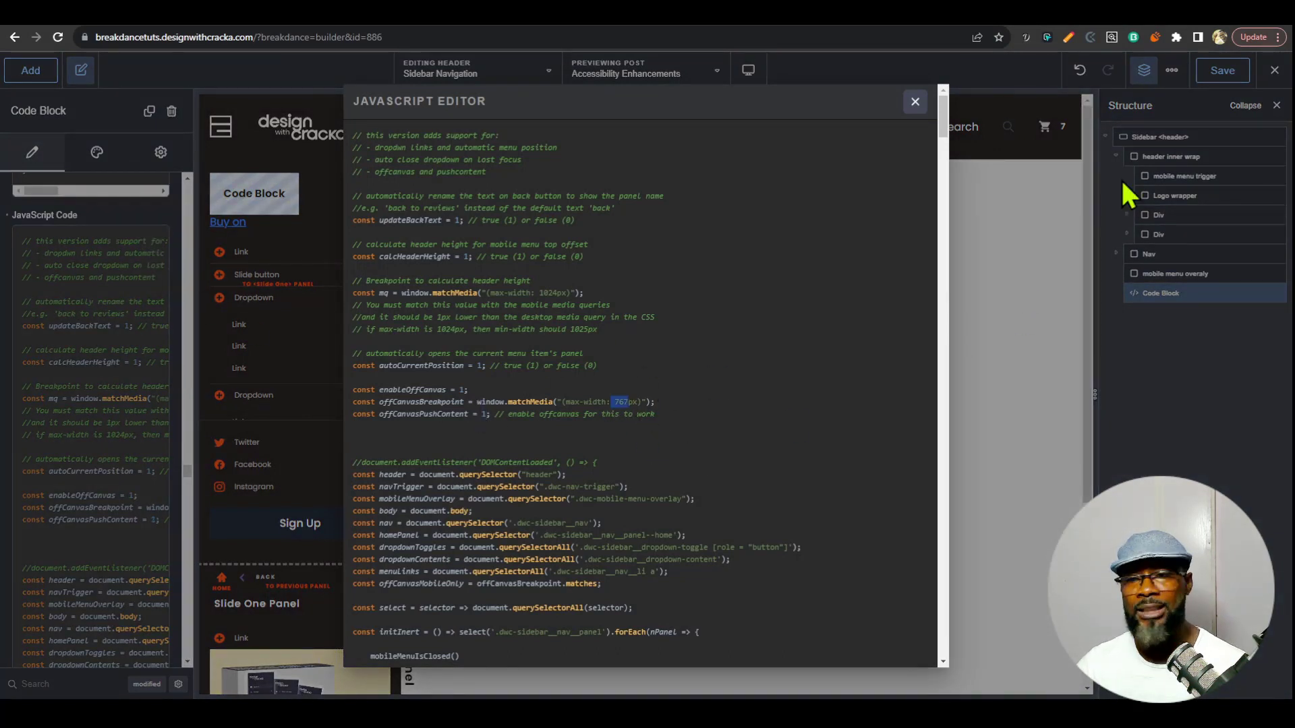
left_click(915, 101)
left_click(1242, 74)
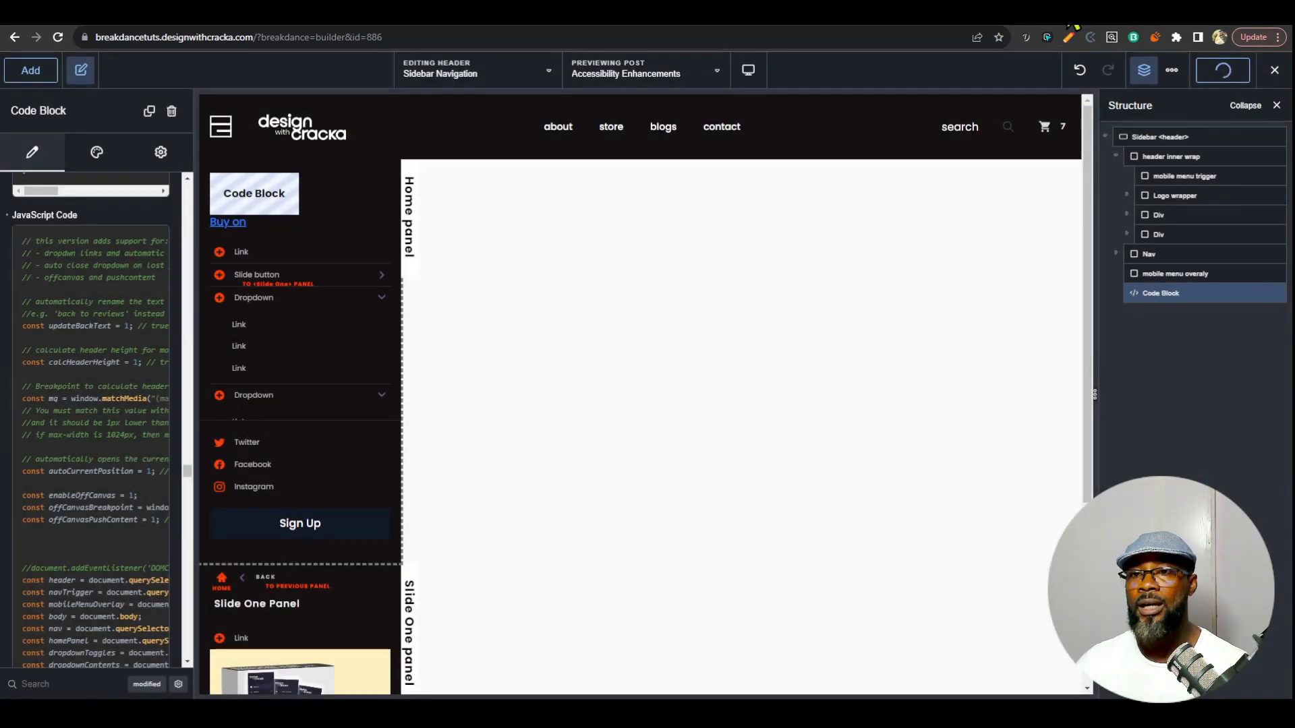
Compare the live page's sidebar at desktop width with the push-content menu in the iPhone SE preview, opening and closing the menu
left_click(1066, 7)
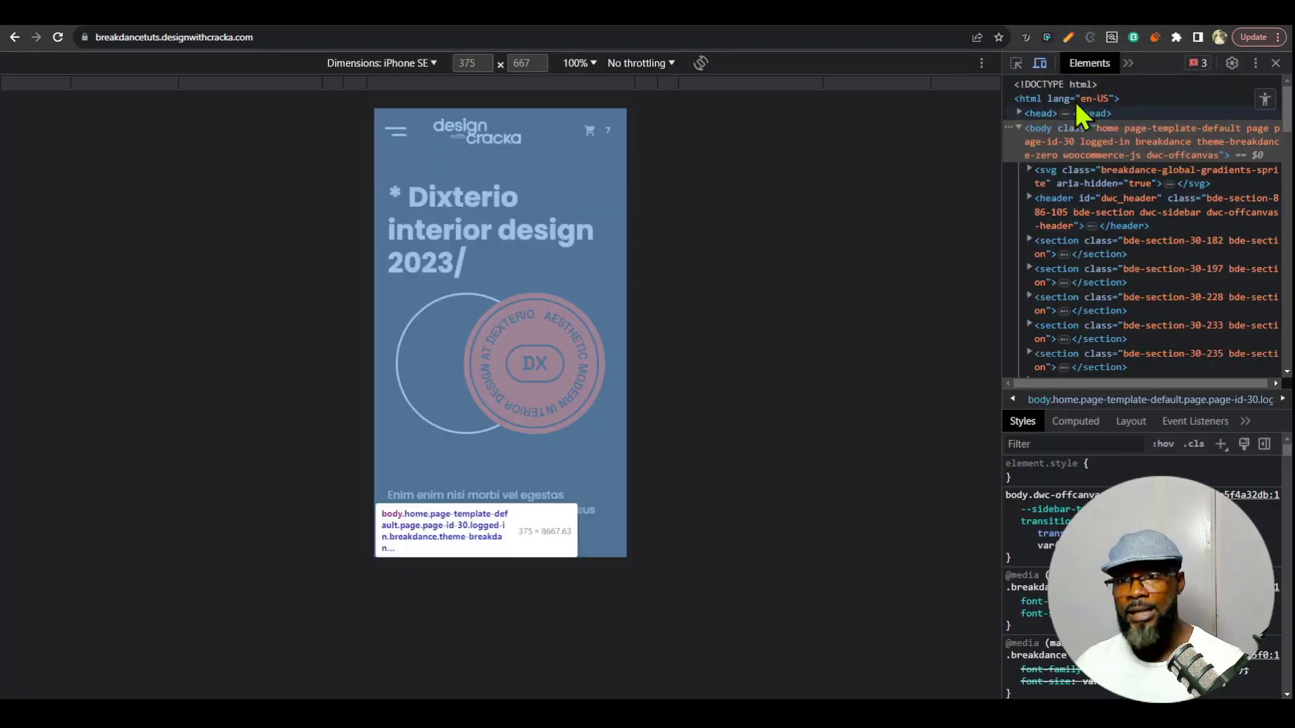
left_click(1040, 63)
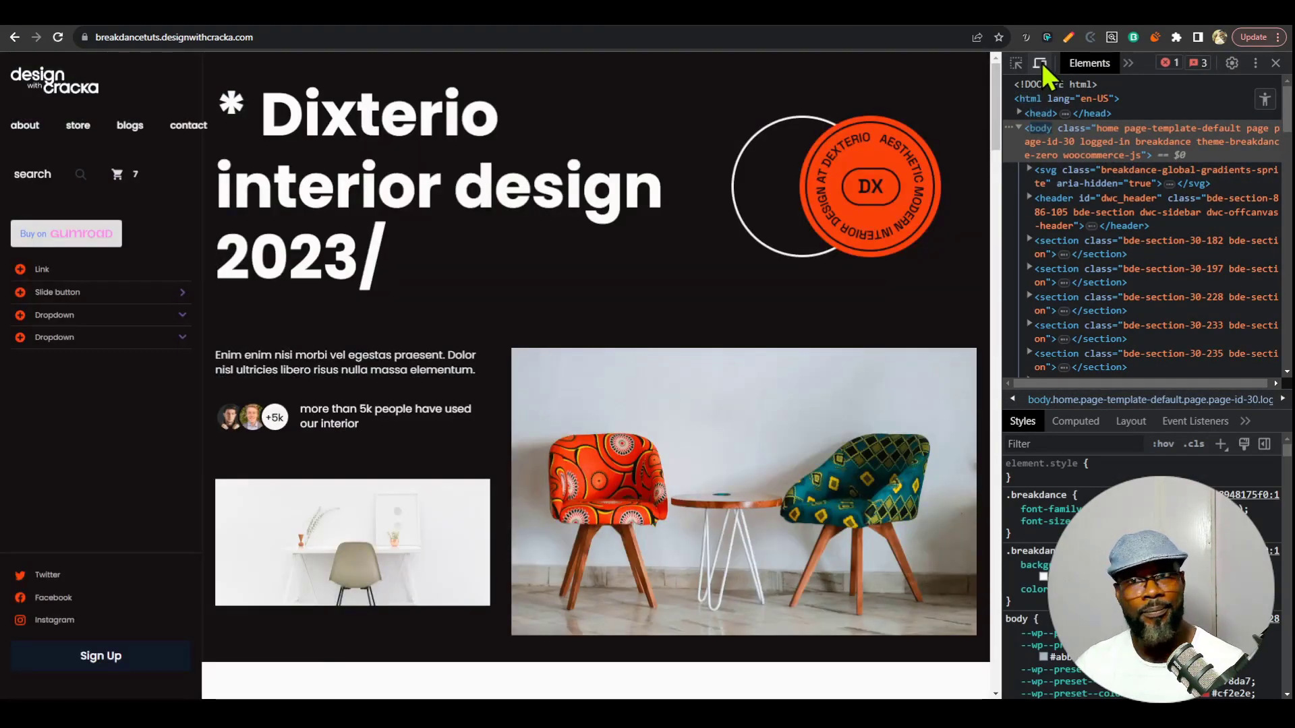
left_click(1042, 63)
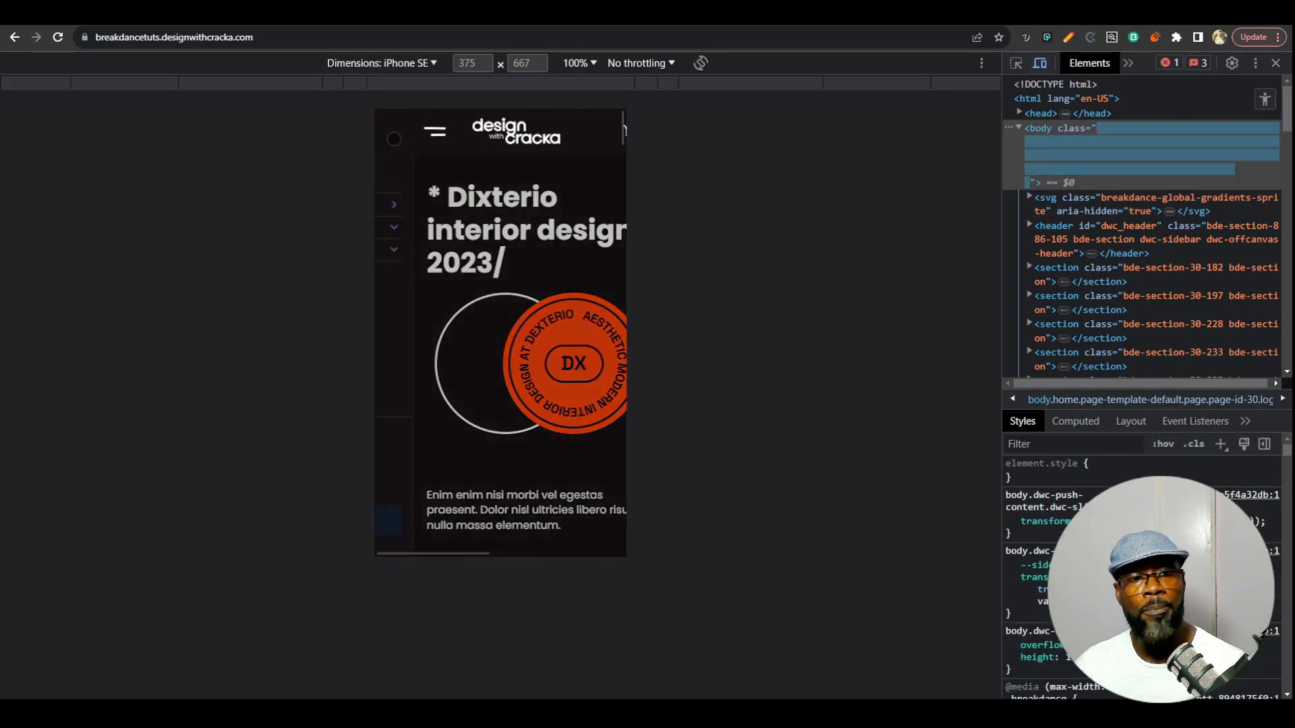
left_click(435, 131)
left_click(595, 130)
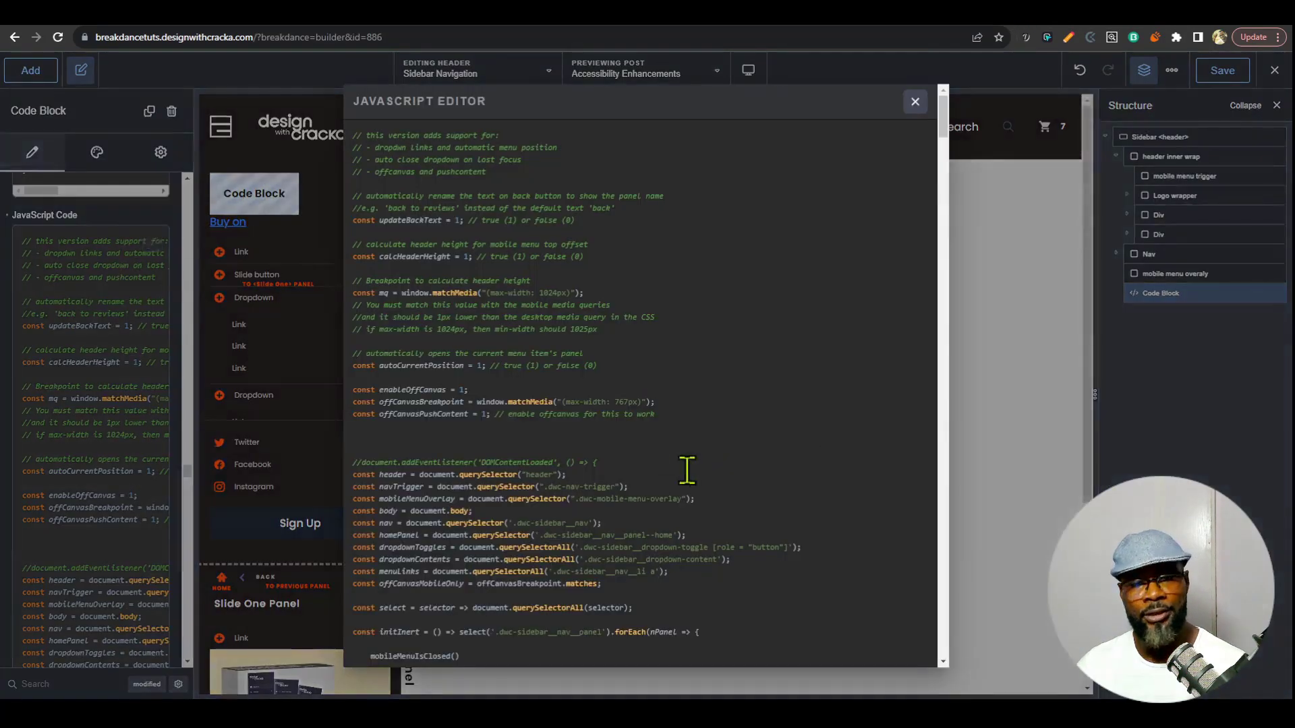
In the builder's Code Block JavaScript, set the offCanvasBreakpoint max-width to 10000px and save
double_click(620, 402)
type("10000")
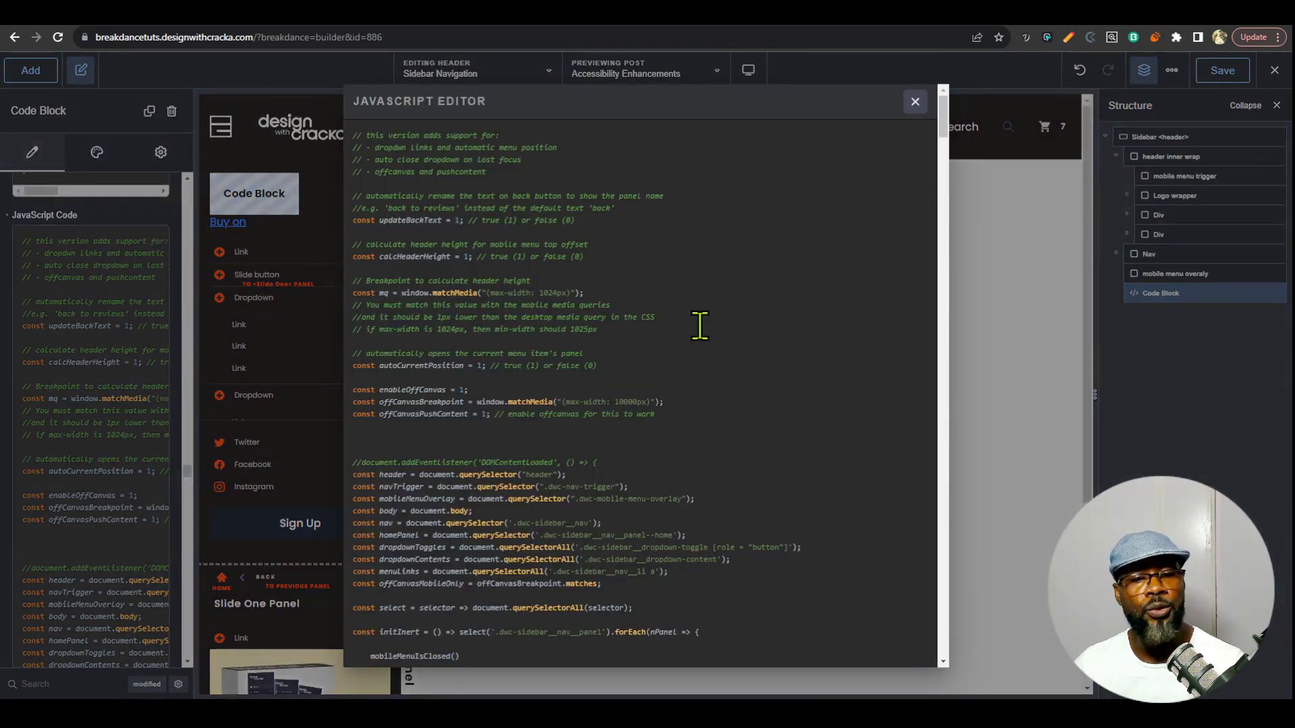
left_click(915, 102)
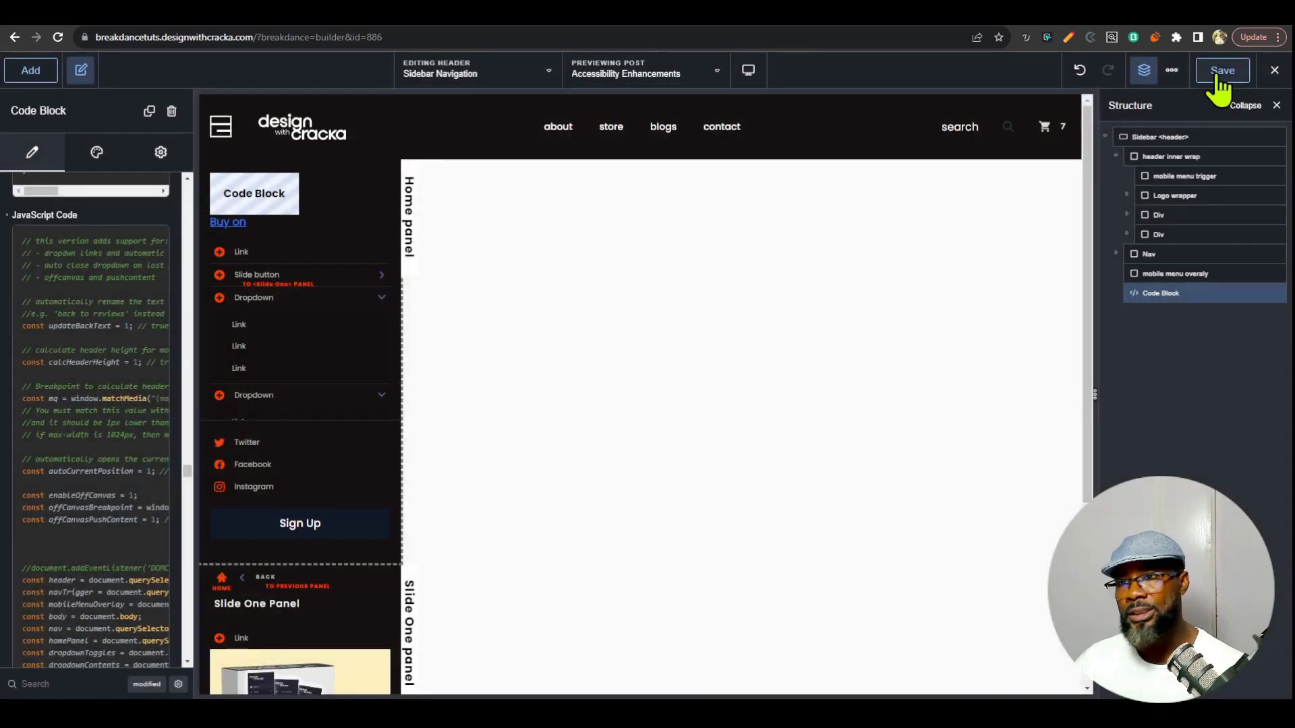
Reload the full-width live page and test the off-canvas menu twice, closing it through the page overlay each time
left_click(1079, 15)
key("ctrl+r")
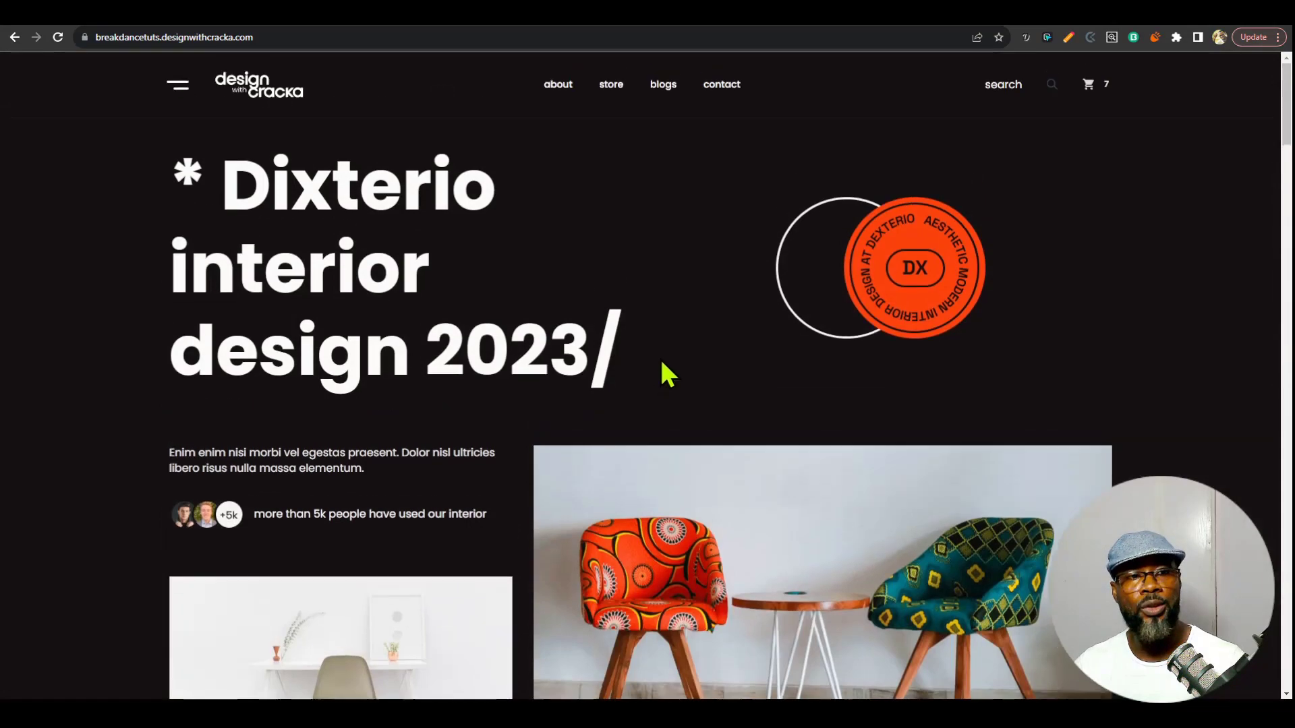
left_click(178, 84)
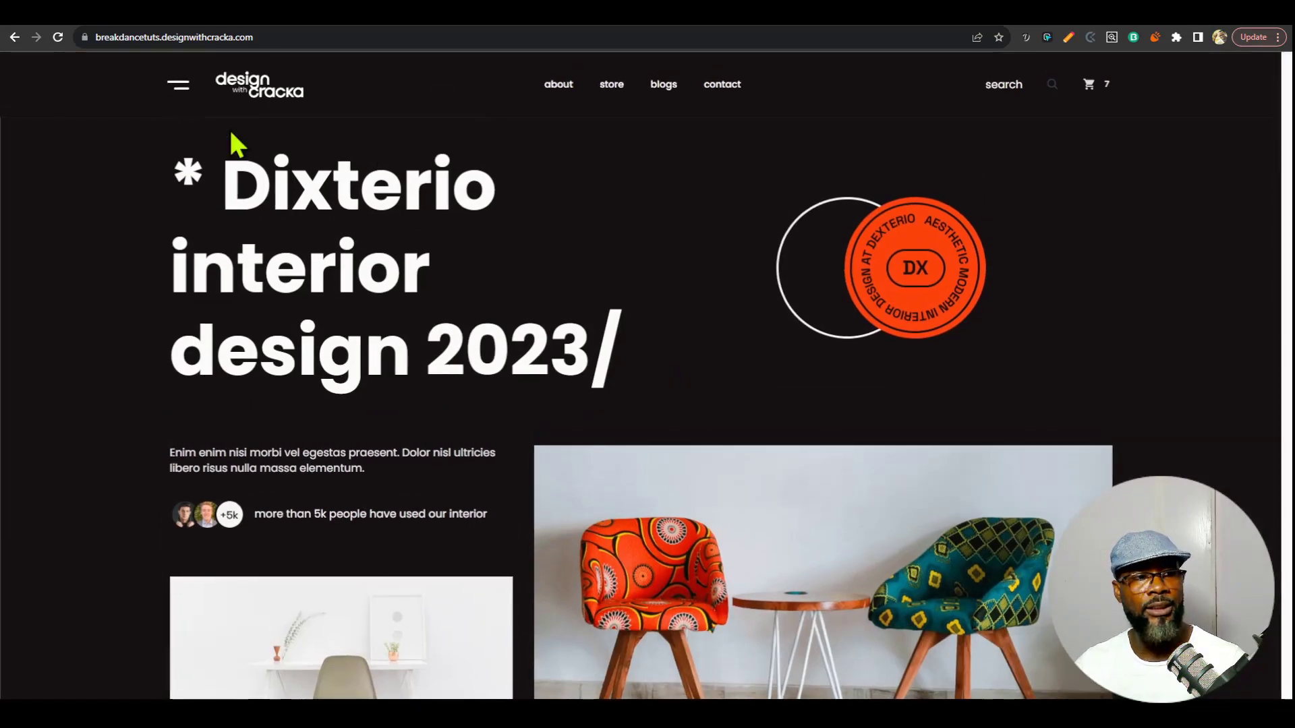
left_click(531, 301)
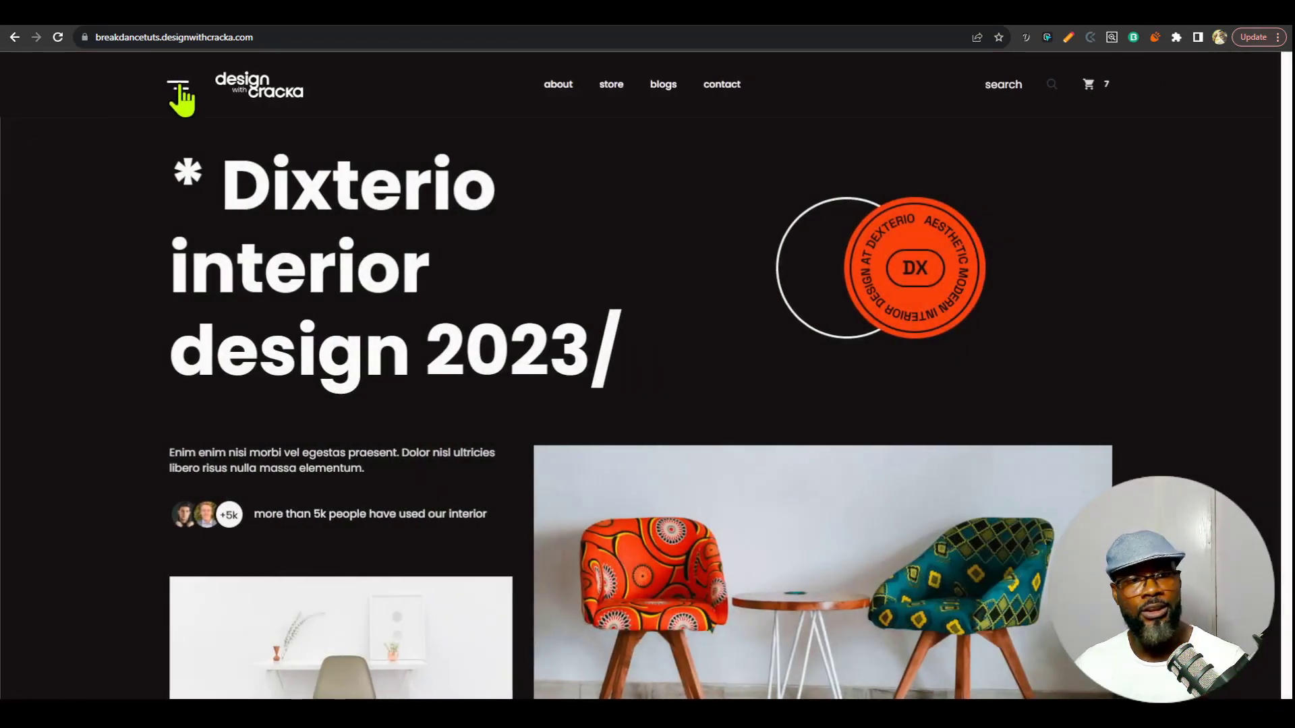
left_click(178, 88)
left_click(601, 300)
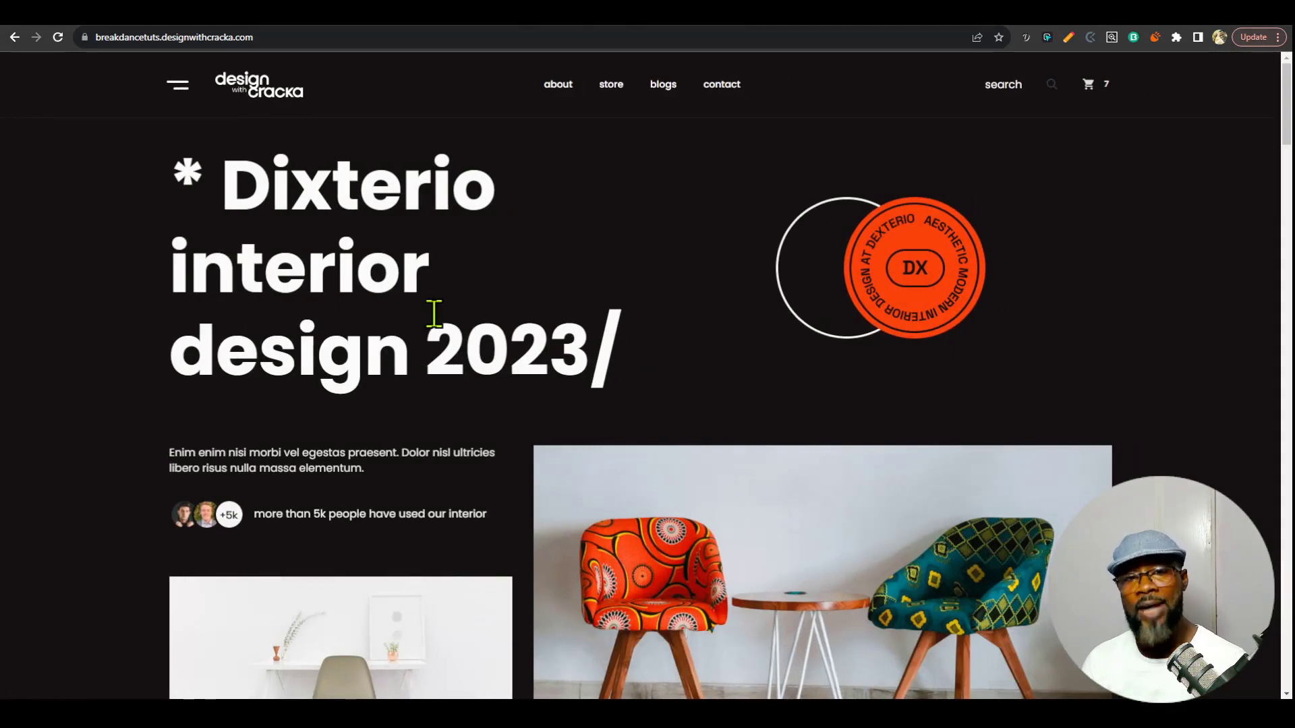